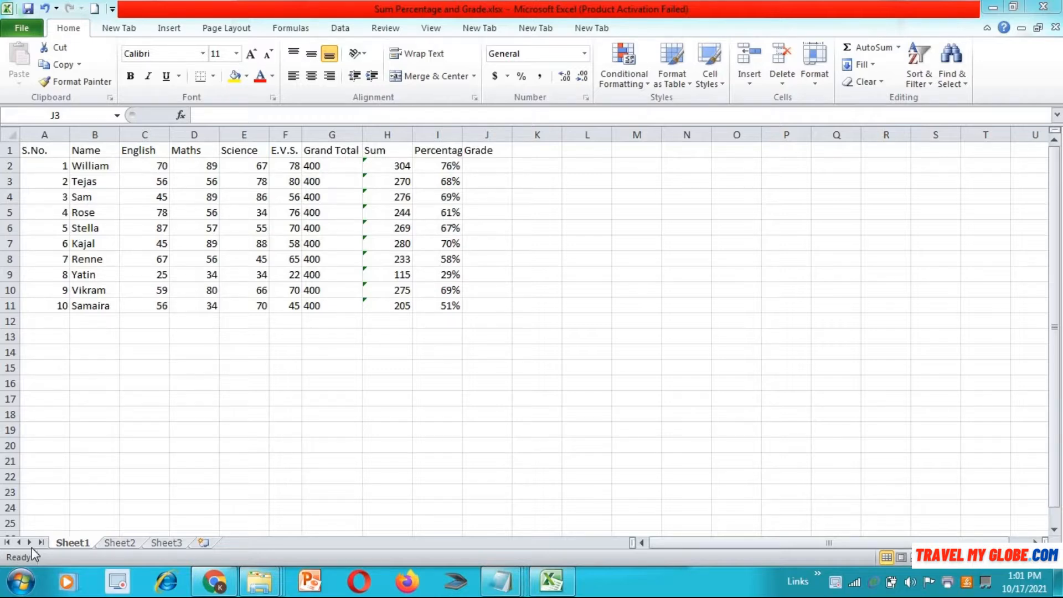
Step: Review the column headings in row 1, from S.No. and Name through the four subjects to Grand Total and Sum
left_click(50, 148)
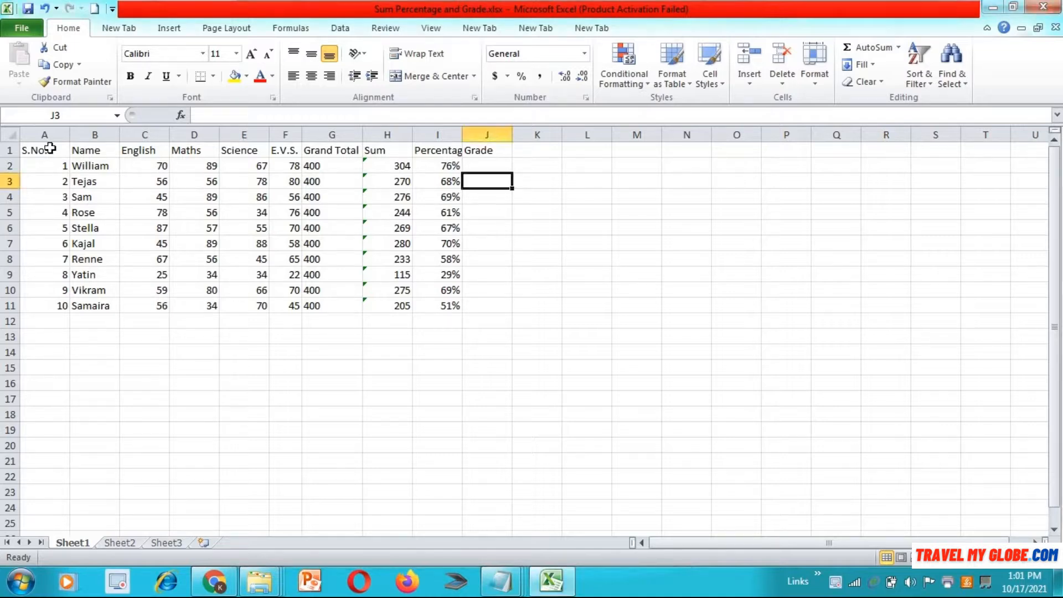
left_click(50, 148)
left_click(97, 151)
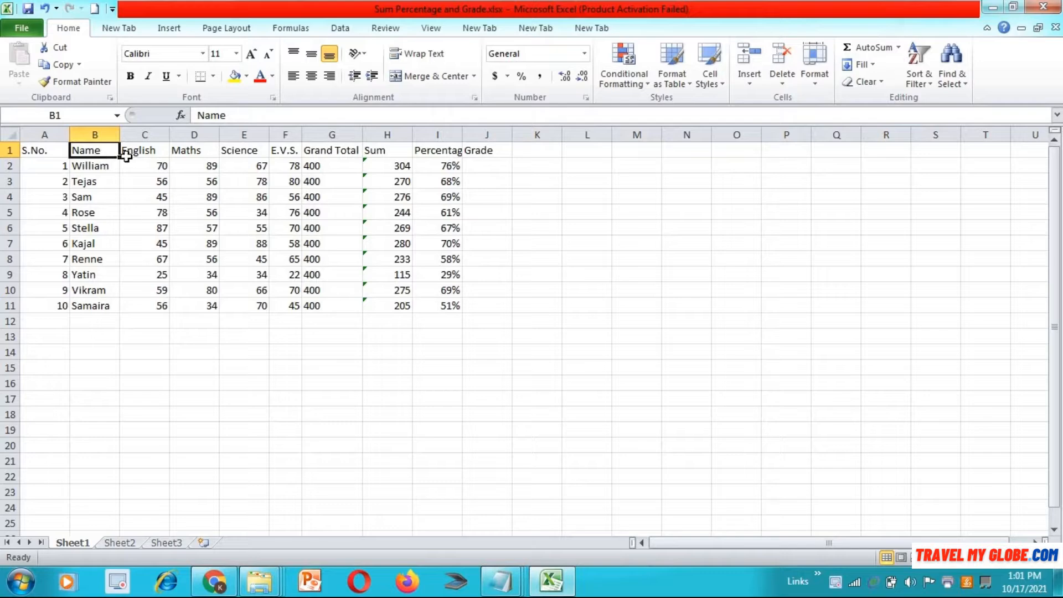
left_click(146, 149)
left_click(191, 150)
left_click(235, 149)
left_click(283, 151)
left_click(330, 152)
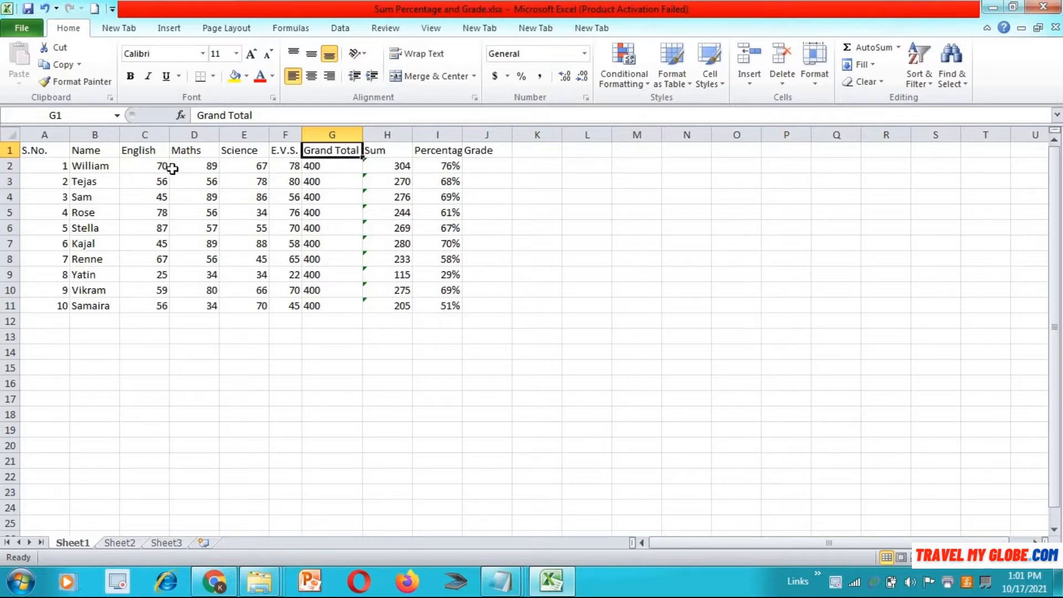
left_click(397, 151)
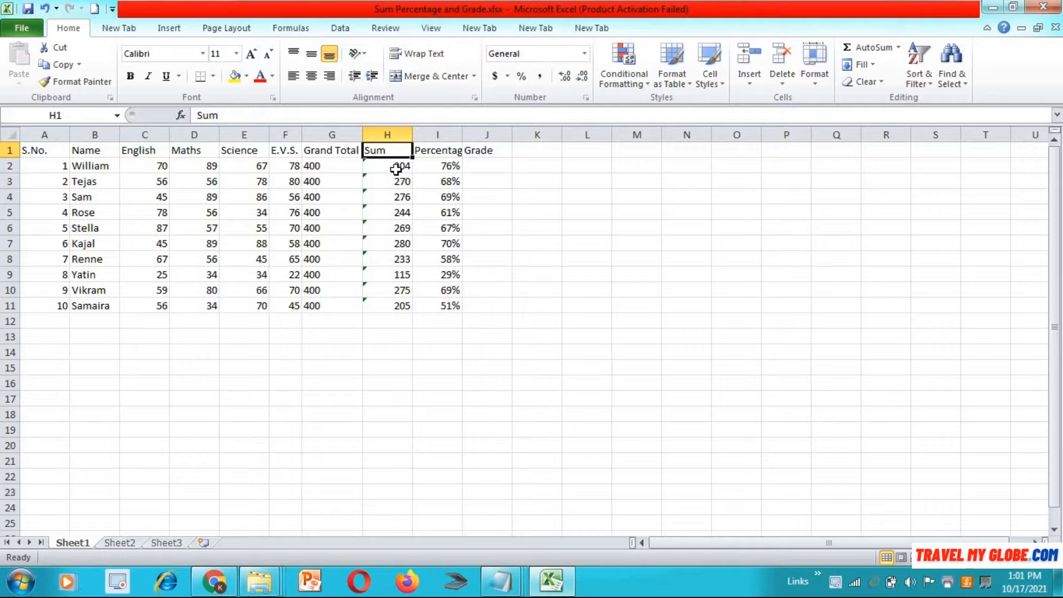
Step: Examine the first student's row: the sum formula, subject marks, grand total and percentage formula
left_click(396, 169)
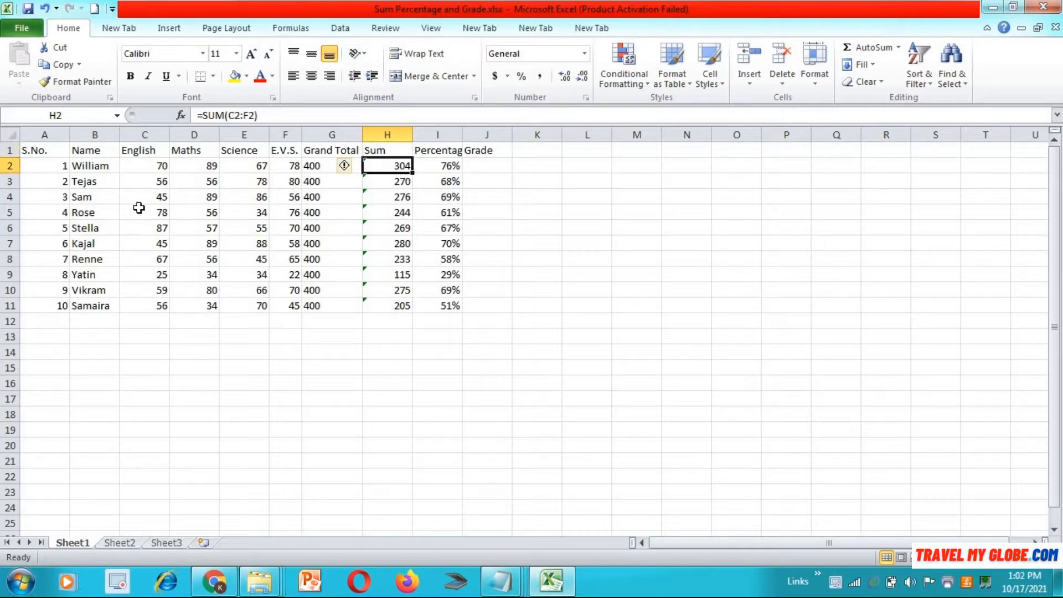
left_click(111, 166)
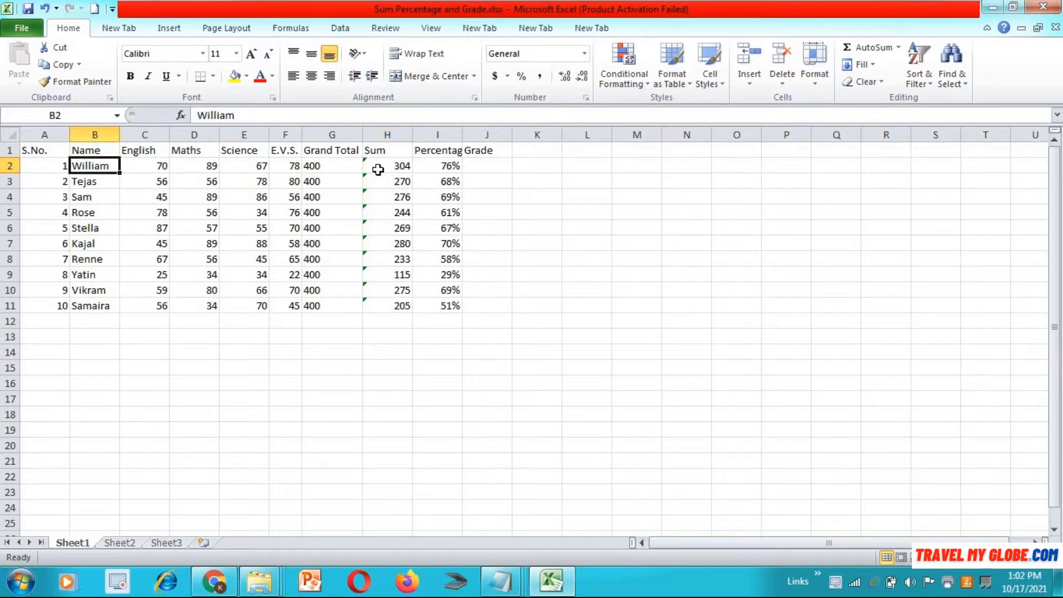
left_click(320, 165)
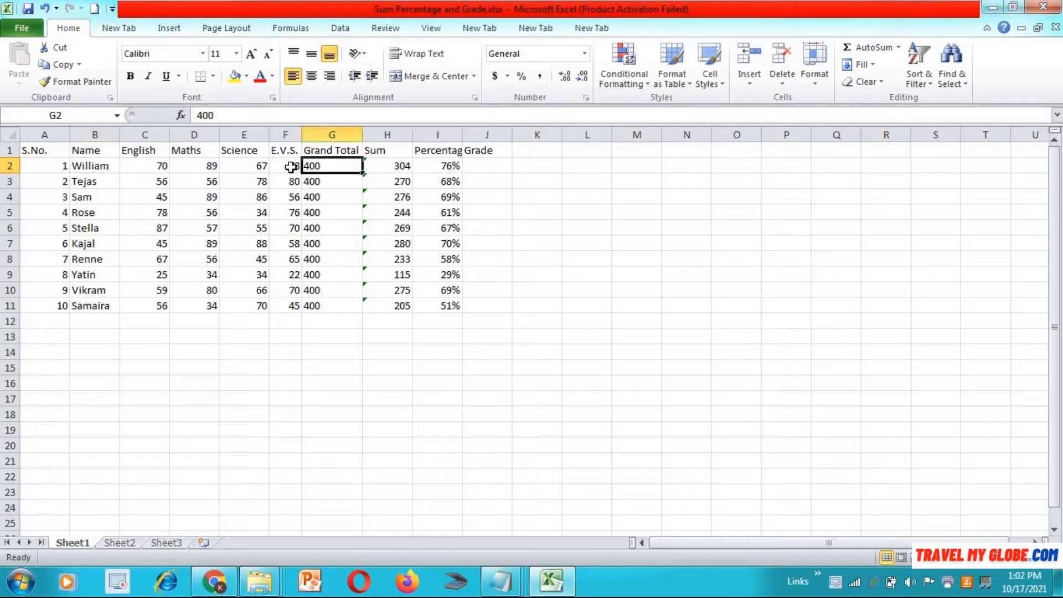
left_click(160, 167)
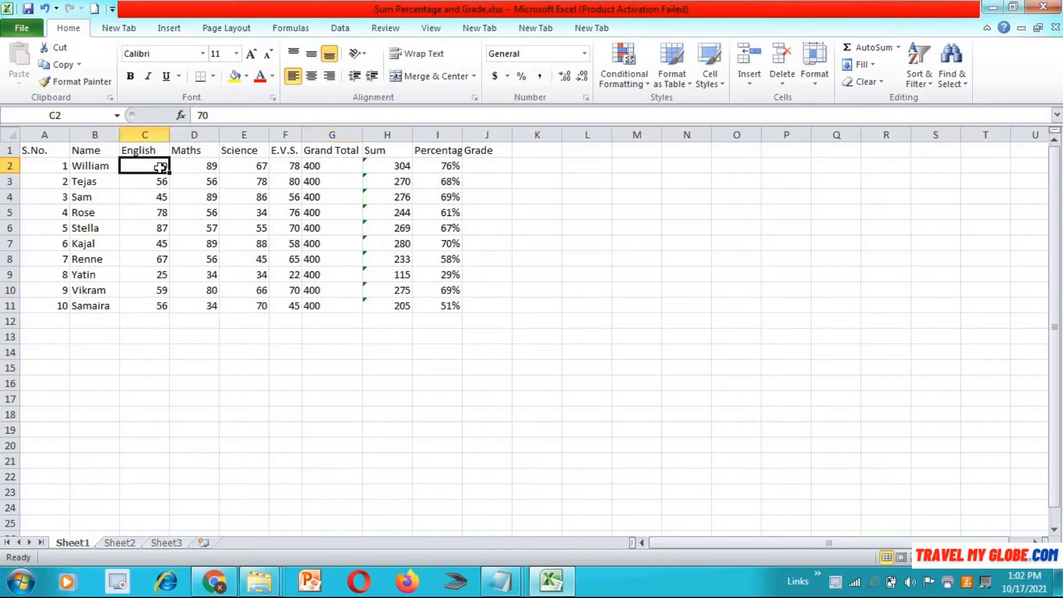
left_click(196, 166)
left_click(242, 169)
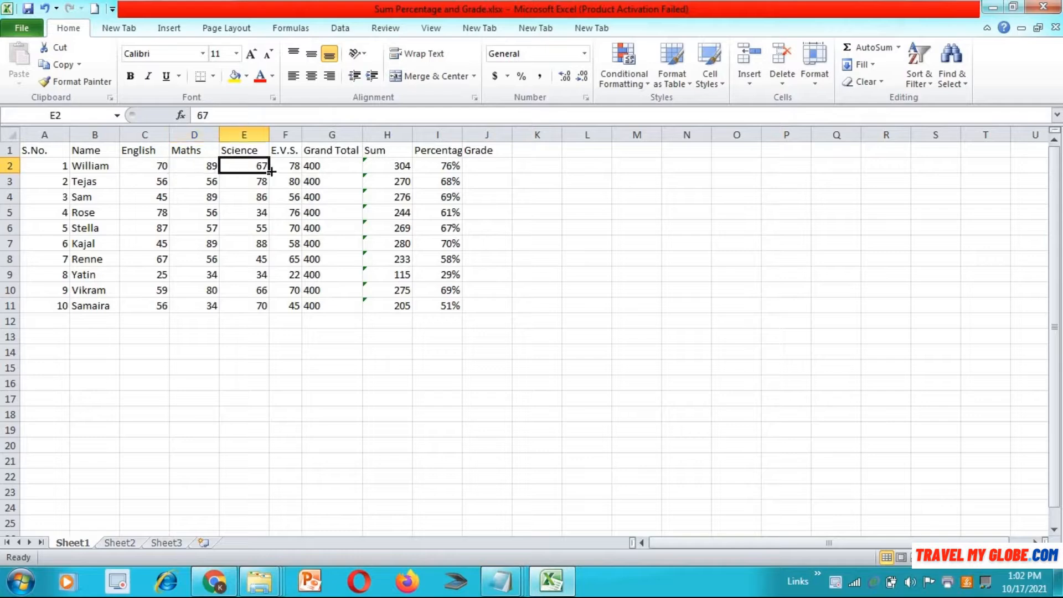
left_click(292, 168)
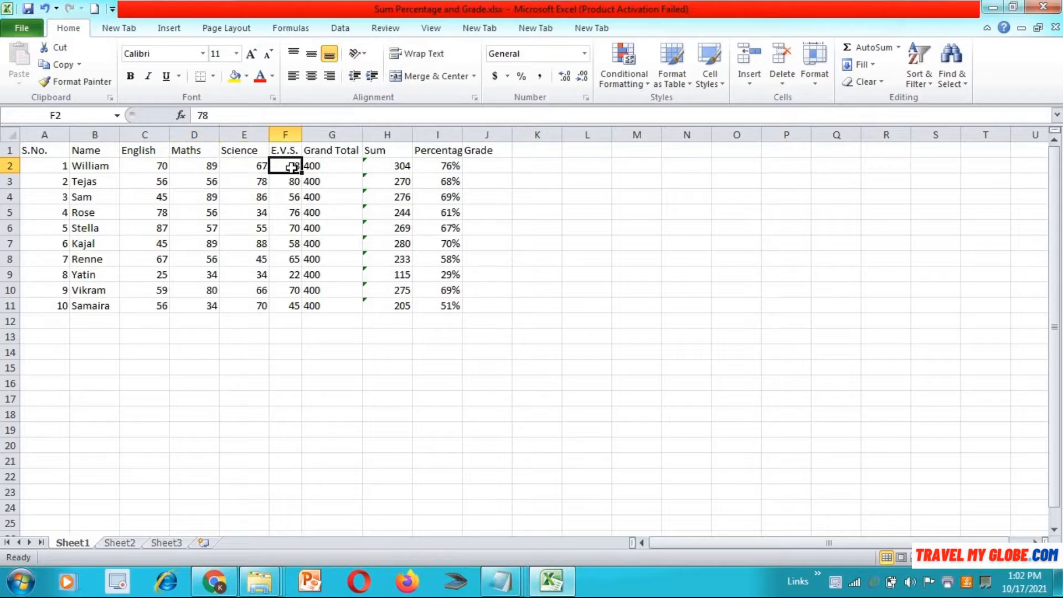
left_click(445, 167)
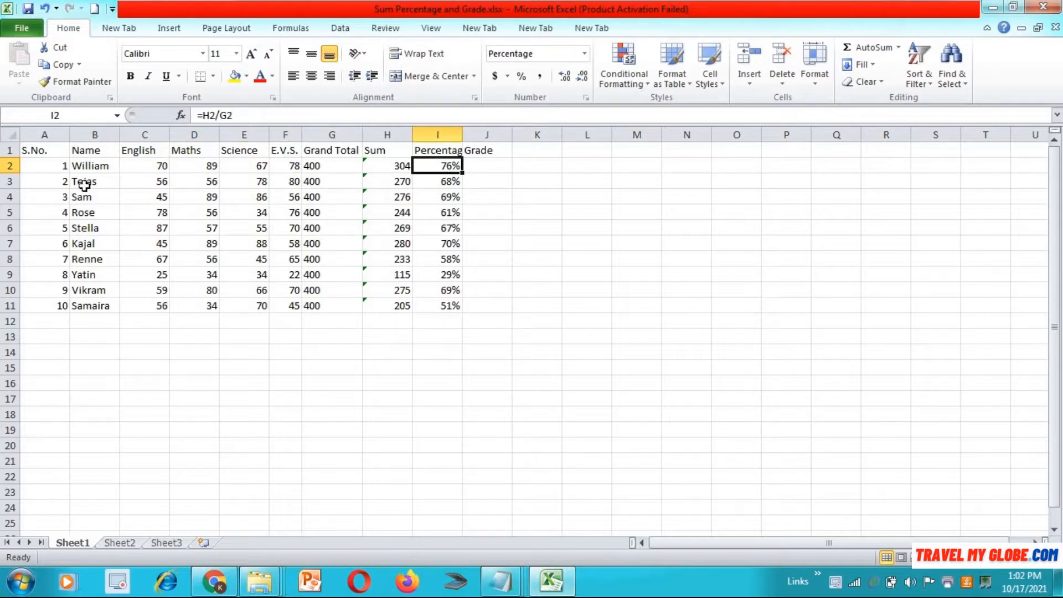
left_click(473, 169)
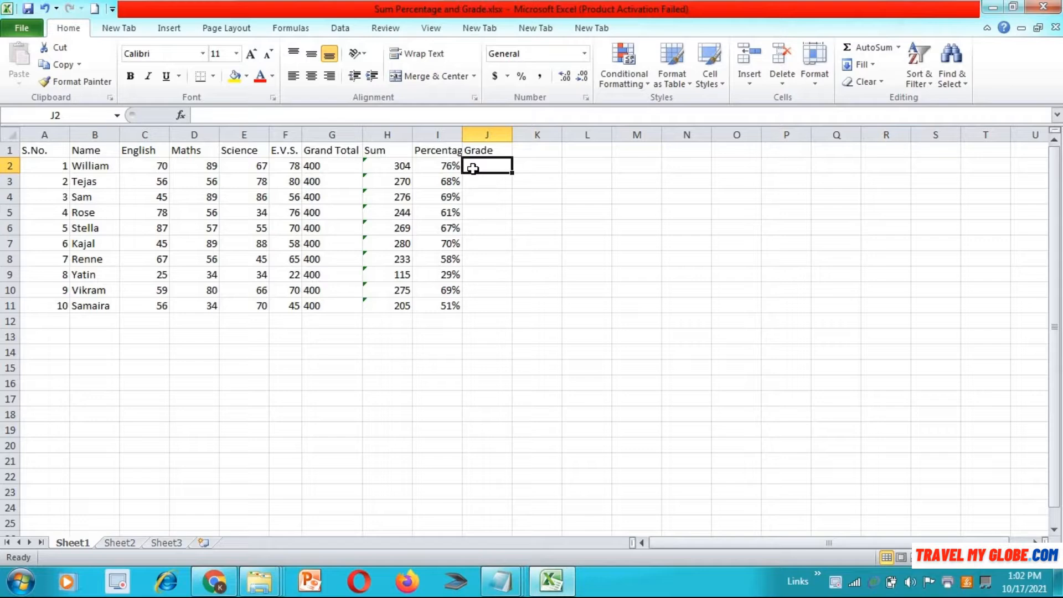
type("=")
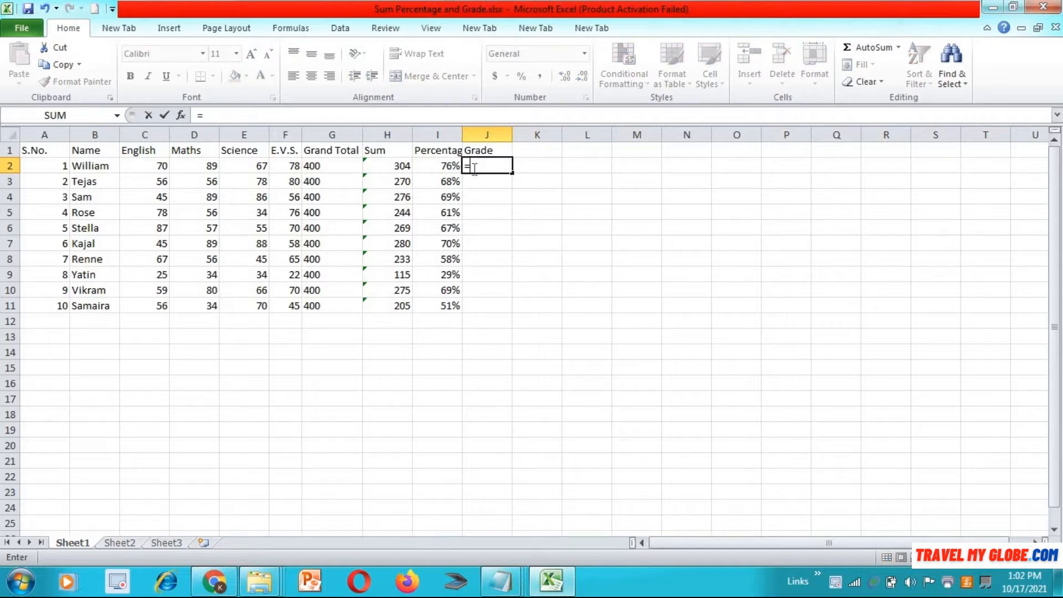
type("if")
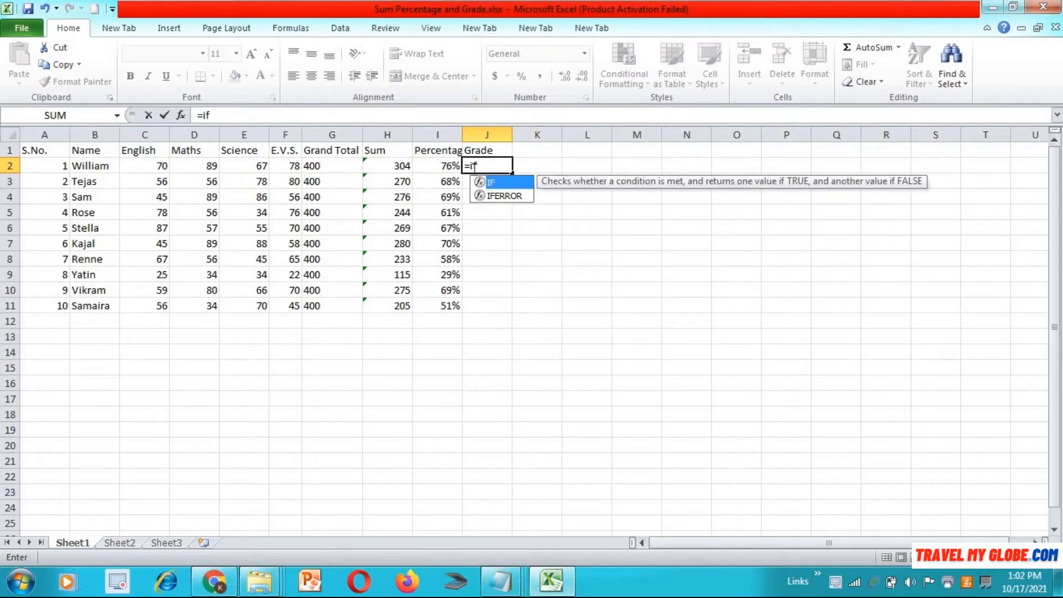
type("(")
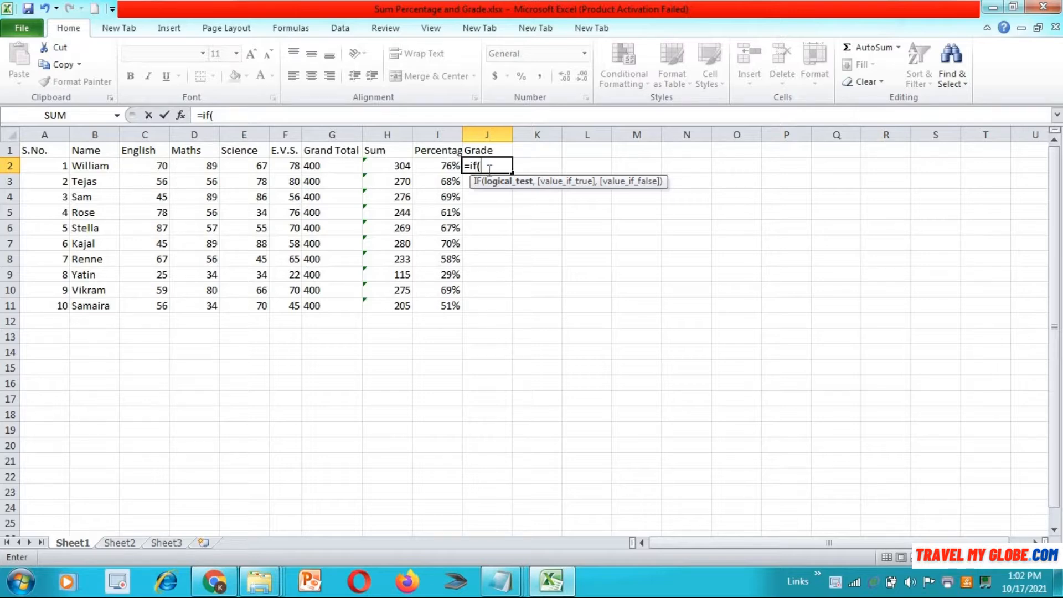
key("BackSpace")
key("BackSpace")
key("BackSpace")
key("BackSpace")
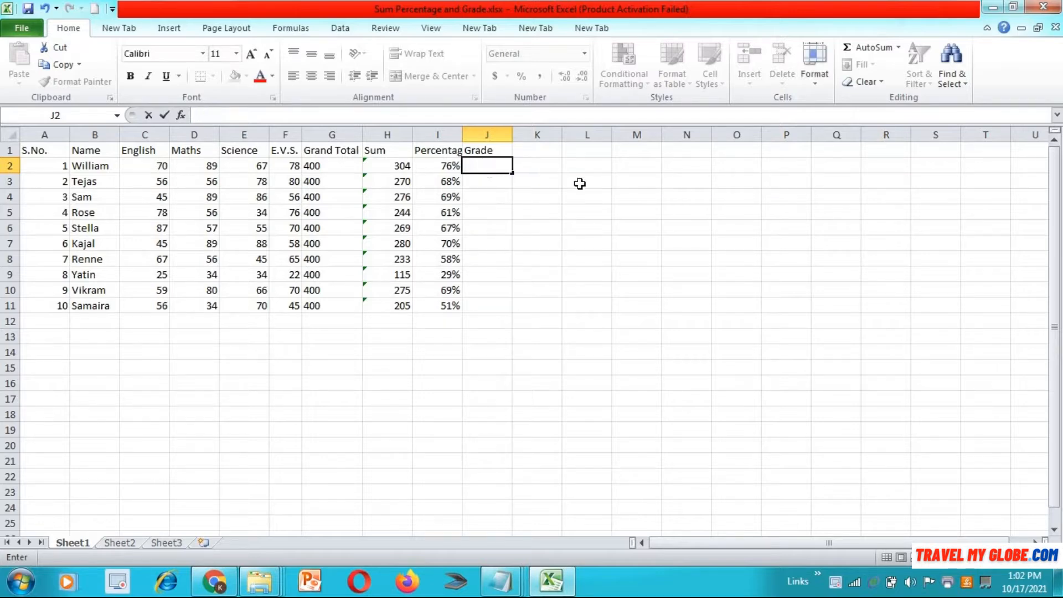
Step: Begin a grading key beside the marks table with A+ in M4 and its criterion >=80 in N4
left_click(647, 201)
type("A+")
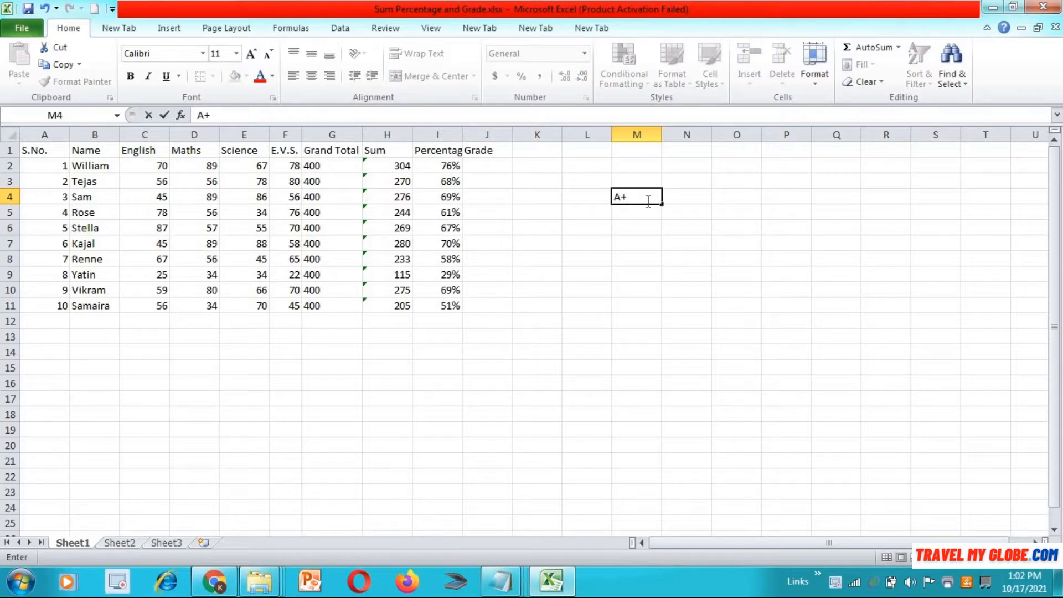
key("Tab")
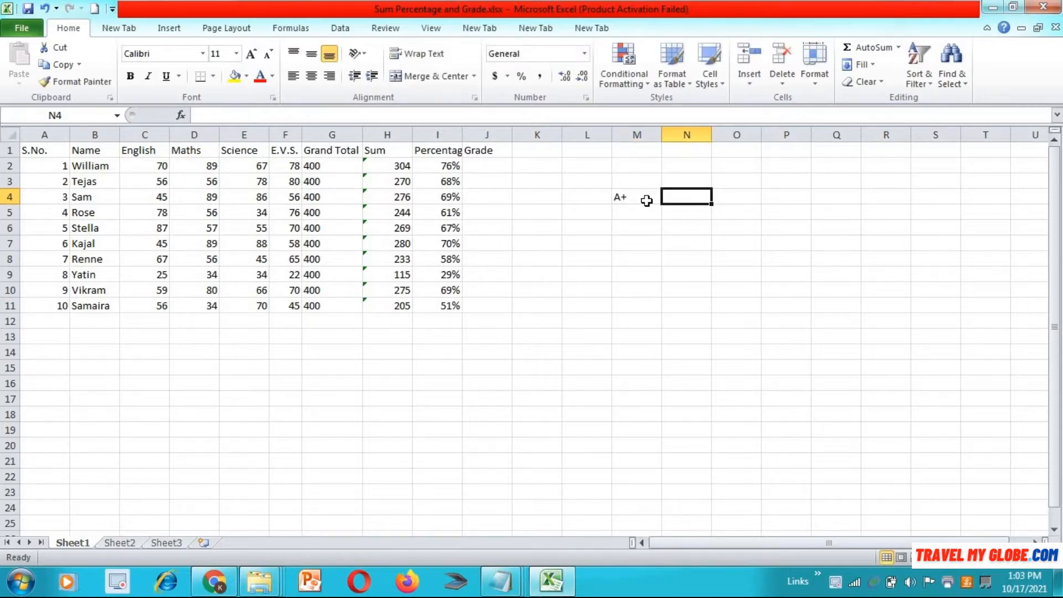
type(">=8")
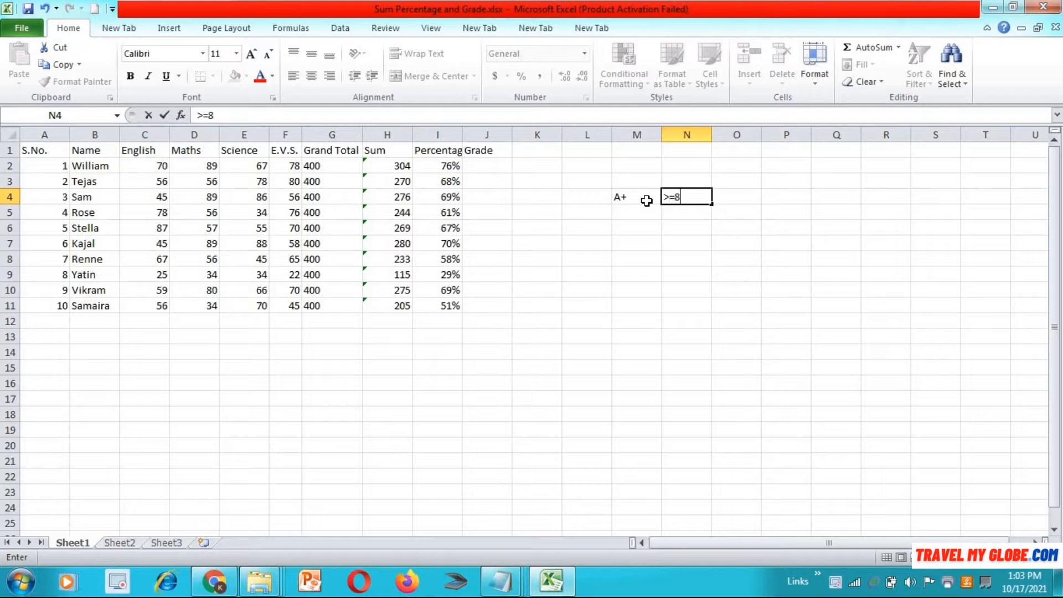
type("0")
key("Return")
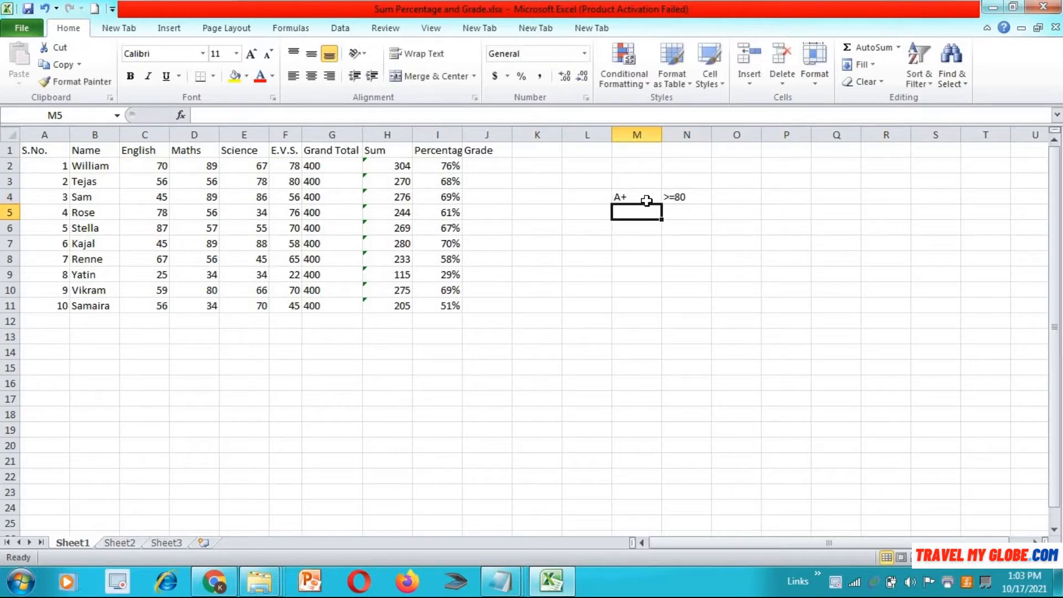
Step: Add grade A in M5 of the grading key with the criterion >=70 in N5
type("A+")
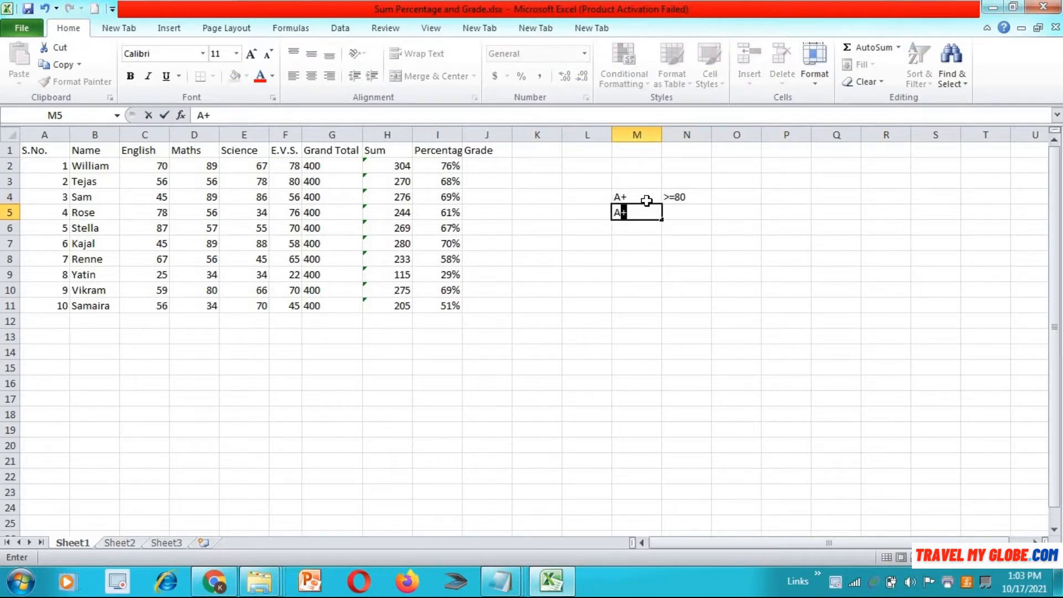
key("BackSpace")
key("Tab")
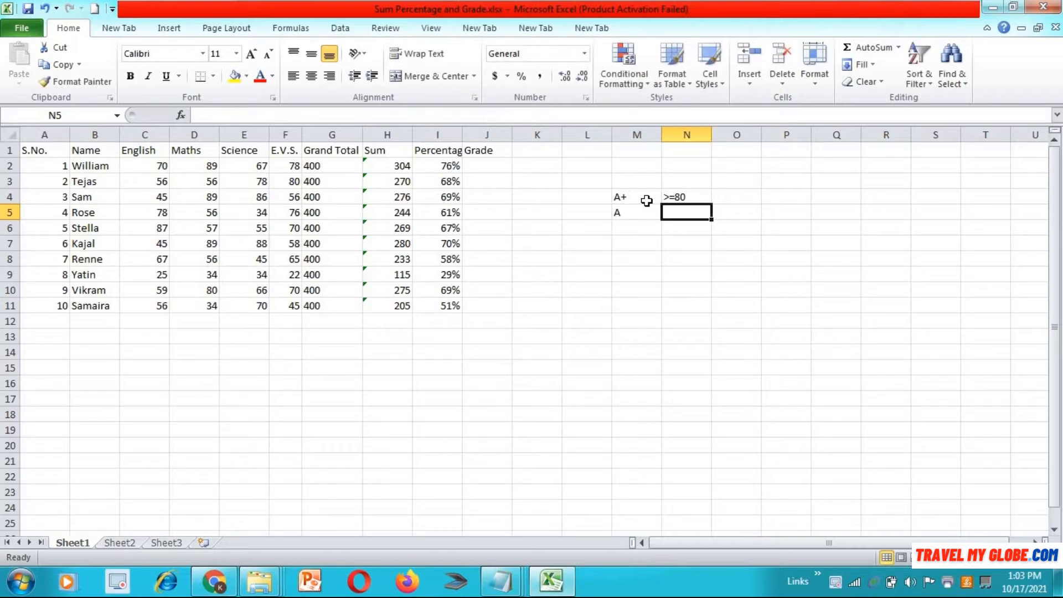
type(">=")
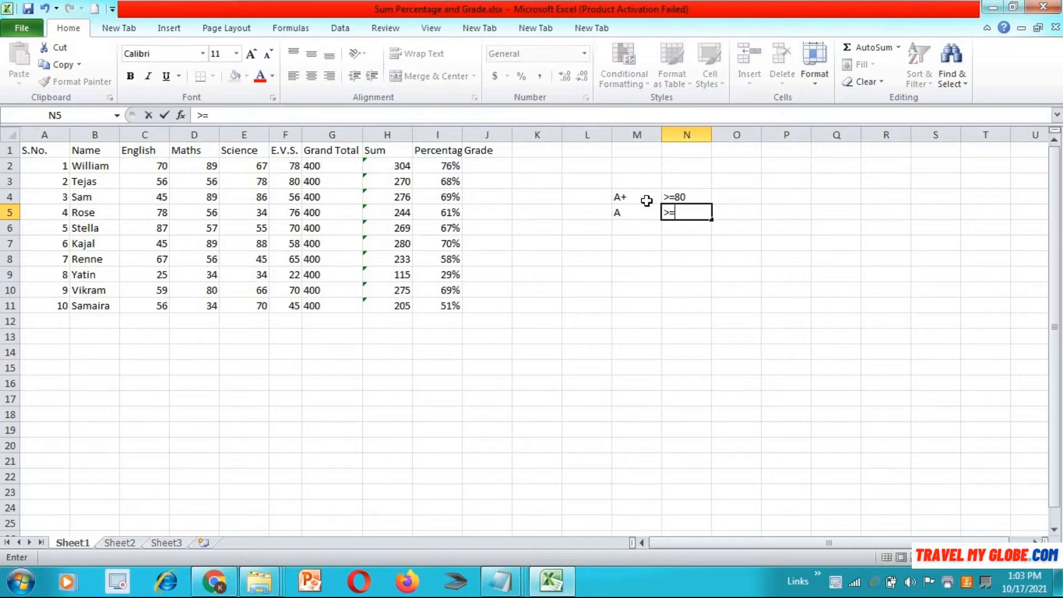
type("70")
key("Return")
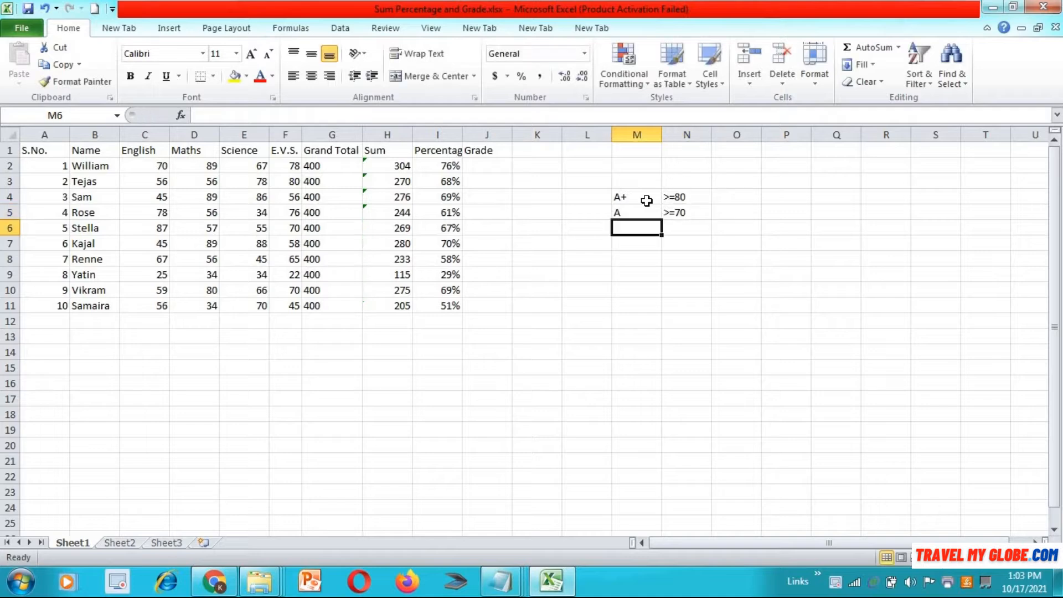
Step: Add grade B in M6 of the grading key with the criterion >=60 in N6
type("B")
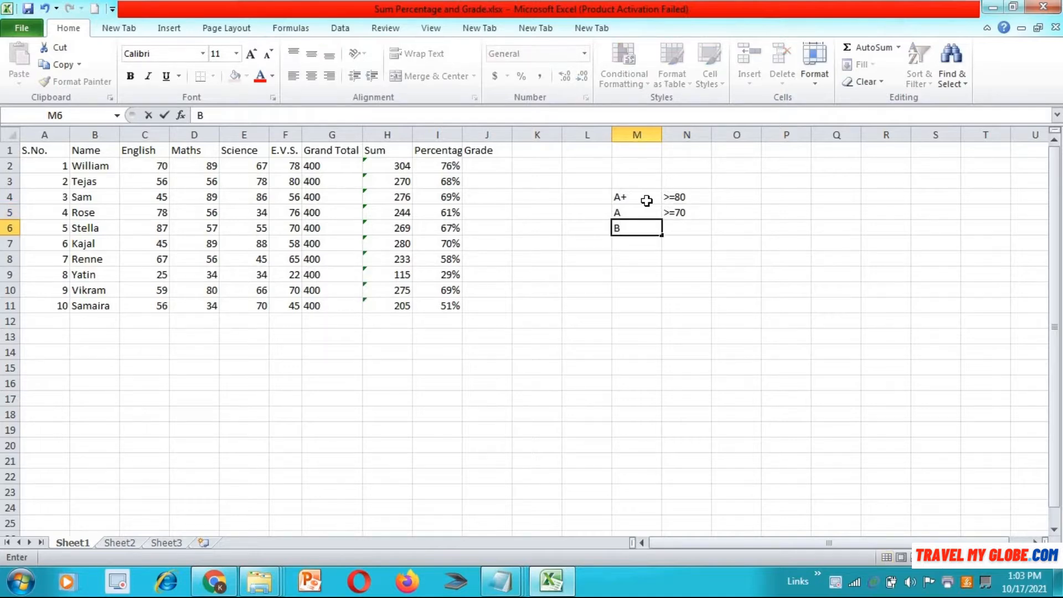
key("Tab")
type(">")
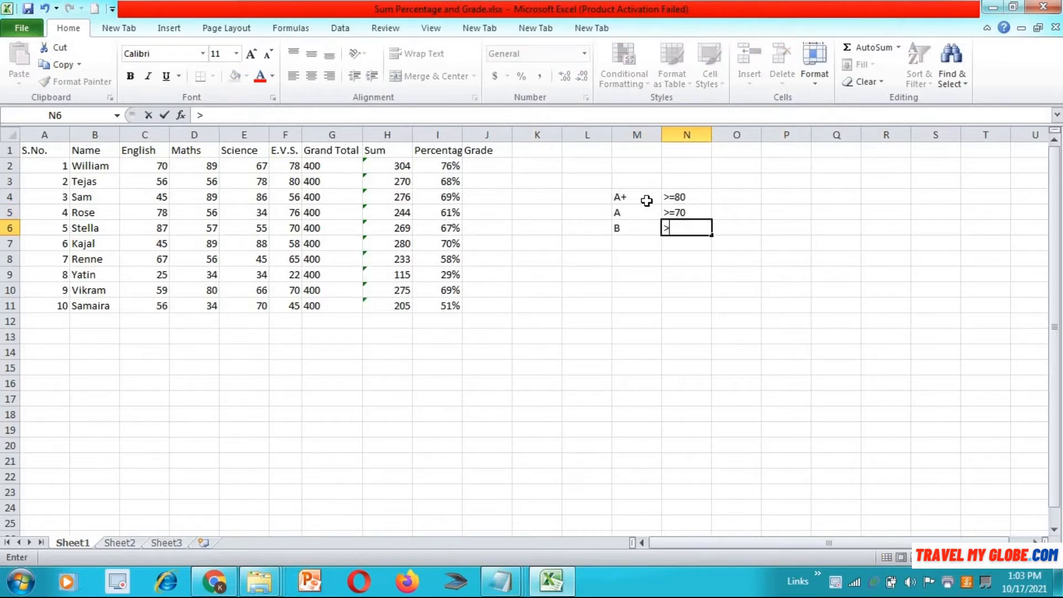
type("=60")
key("Return")
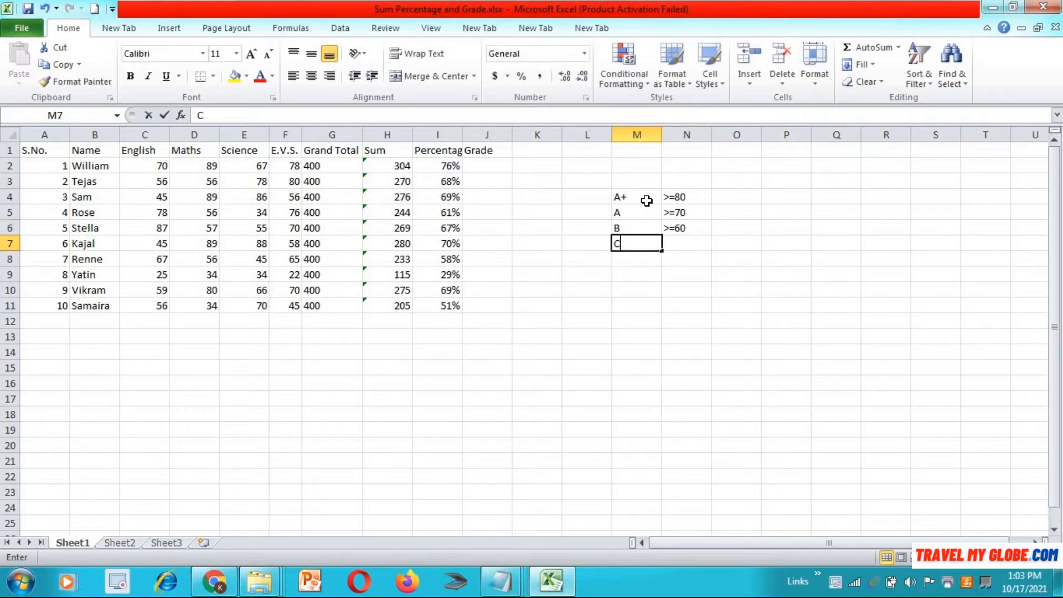
Step: Add grade C in M7 of the grading key with the criterion >=50 in N7
type("C")
key("Tab")
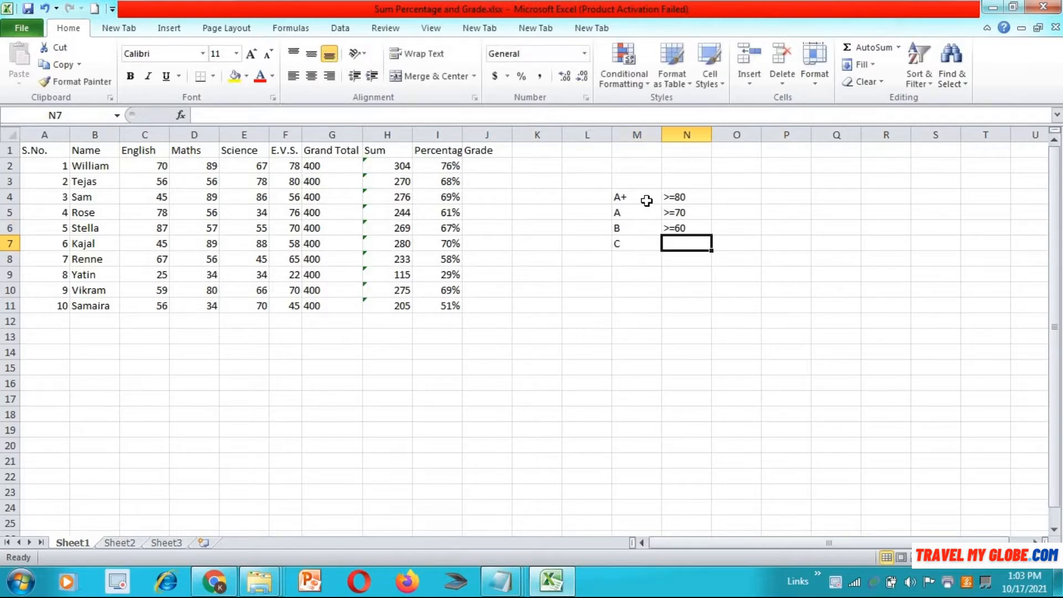
type(">=50")
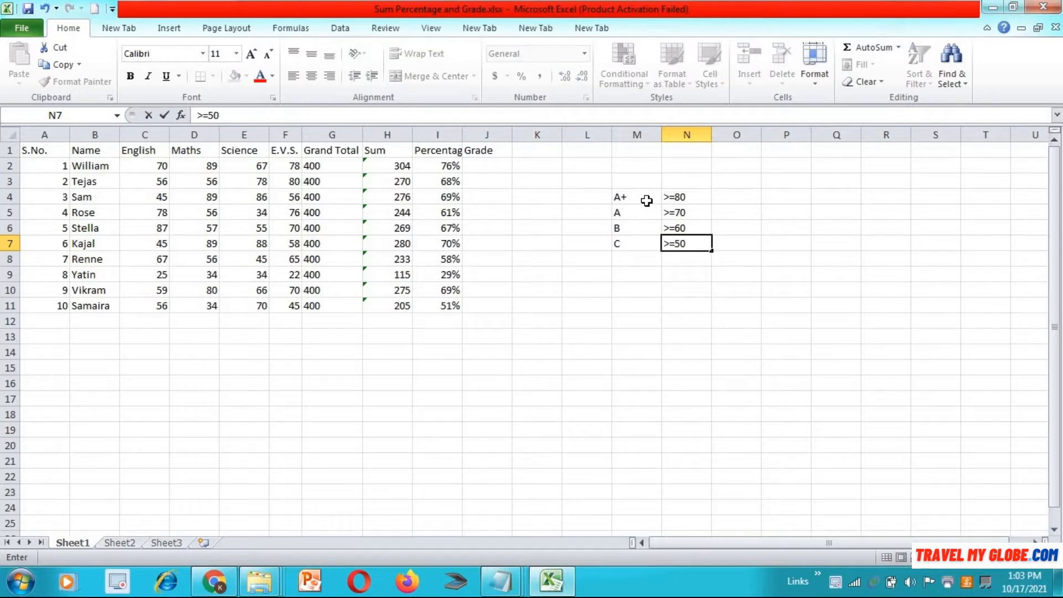
key("Return")
key("Left")
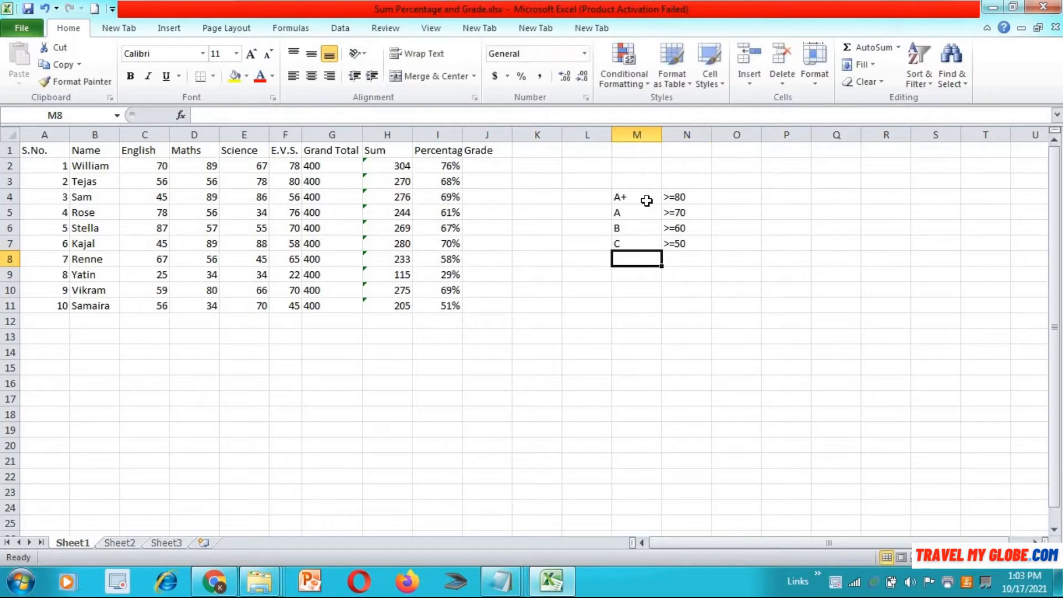
Step: Add FAIL in M8 with the criterion <=40 in N8, and return to the A+ entry in the grading key
type("FAIL")
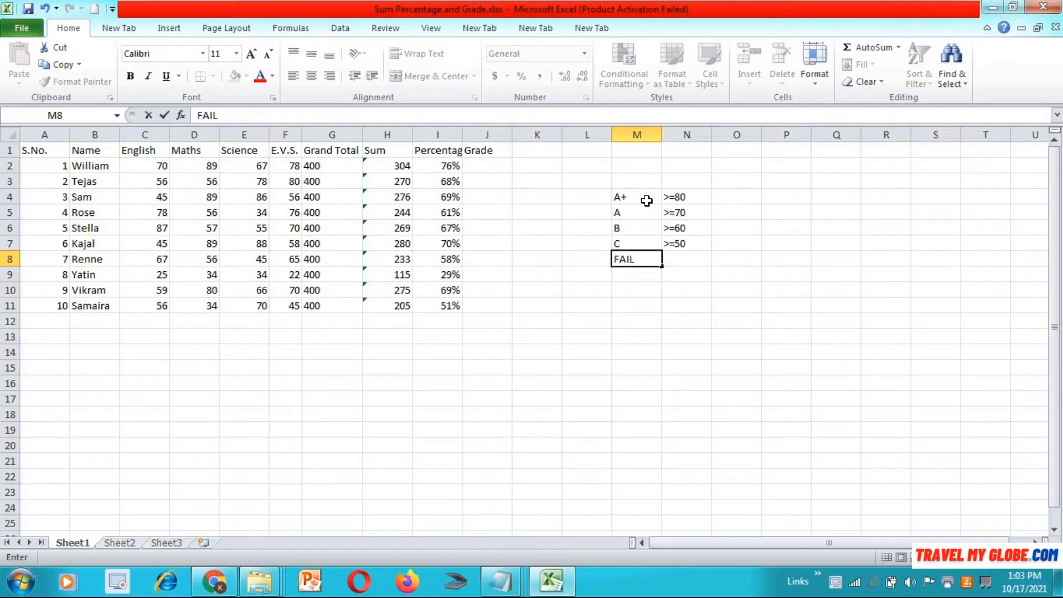
key("Right")
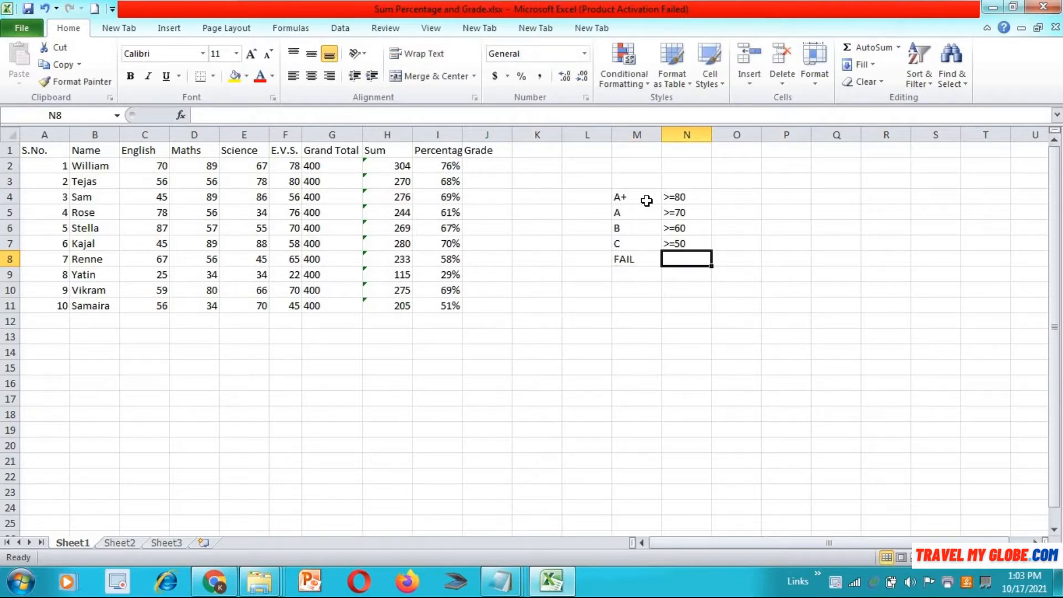
type("<")
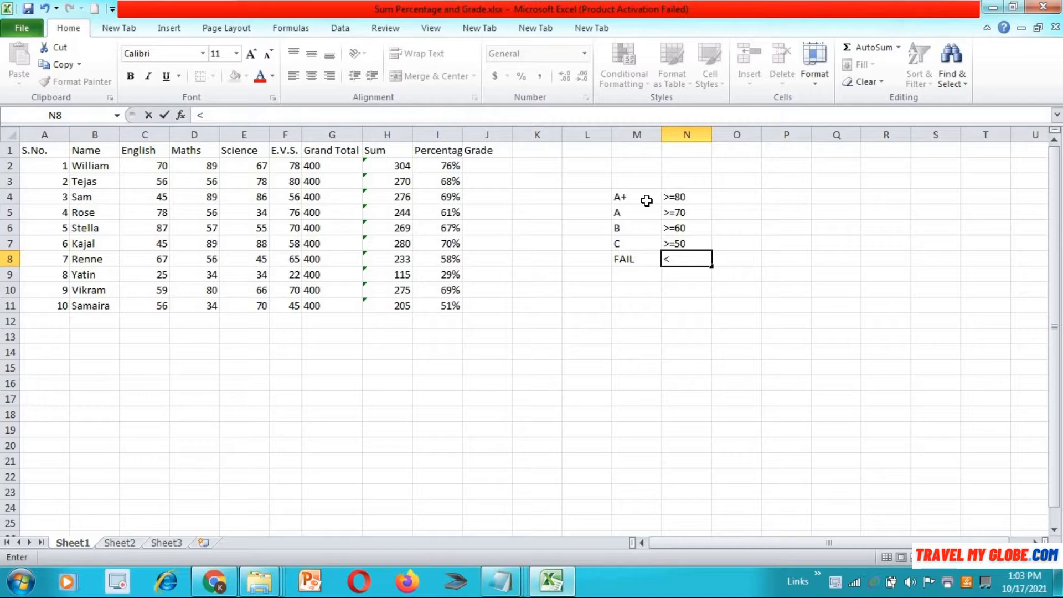
type("=40")
key("Left")
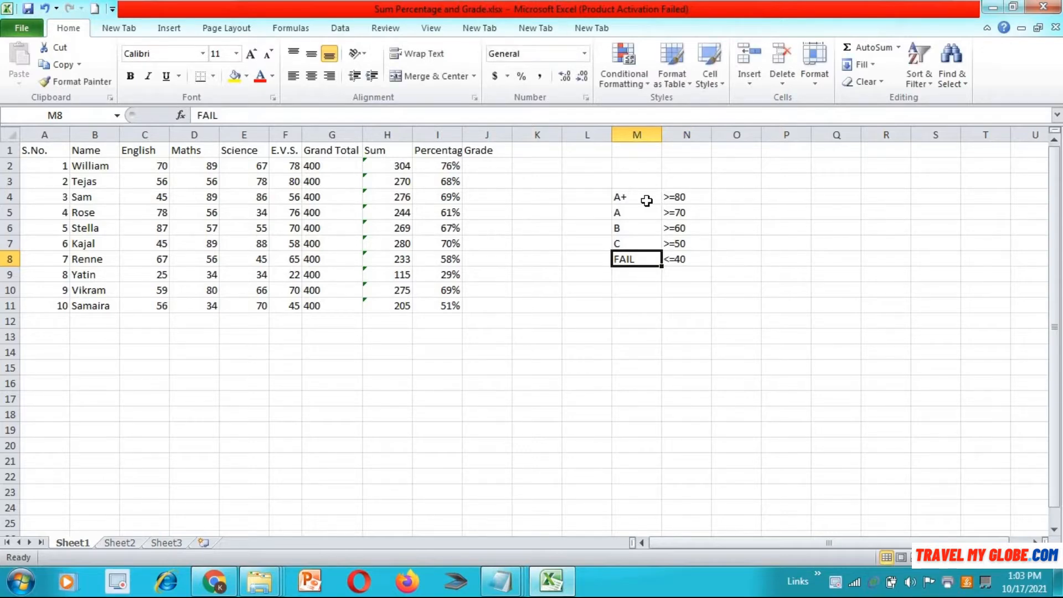
key("Up")
key("Up")
key("Up")
key("Up")
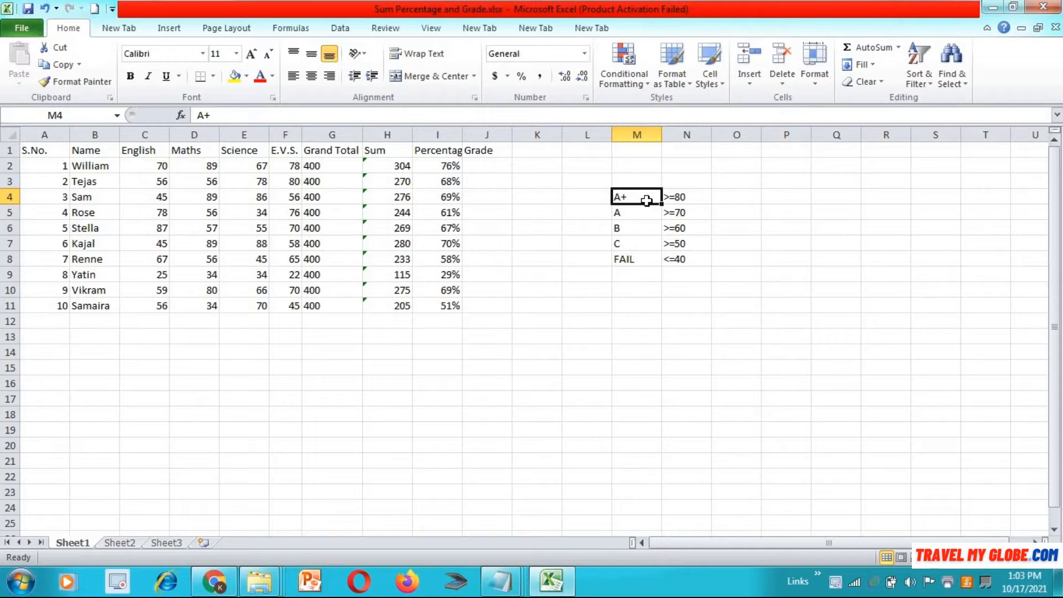
Step: Start an IF formula in Grade cell J2 that returns "A+" when the percentage meets I2>=80%
key("Left")
key("Left")
key("Left")
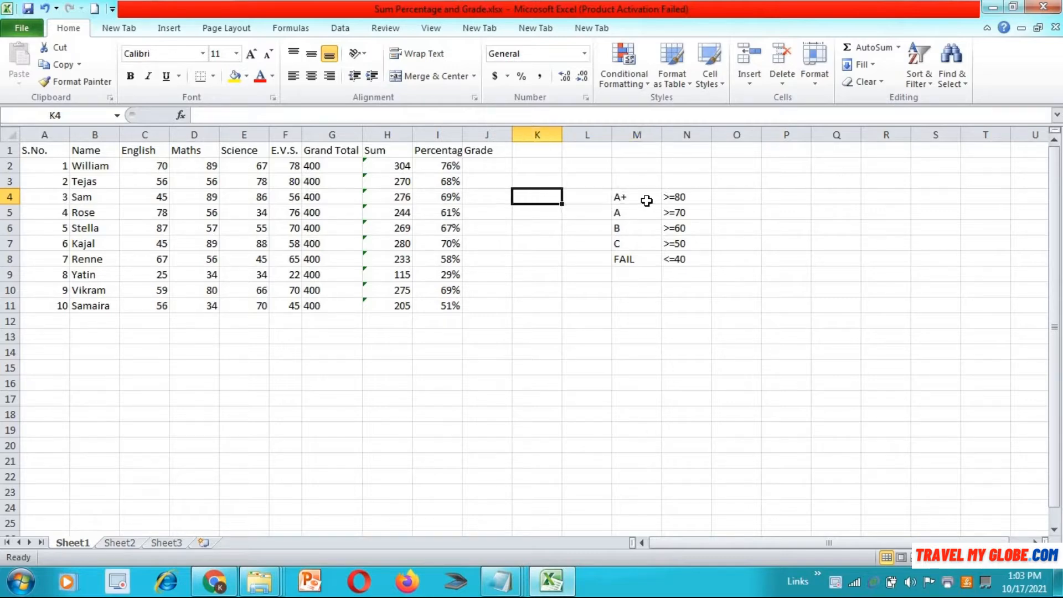
key("Up")
key("Up")
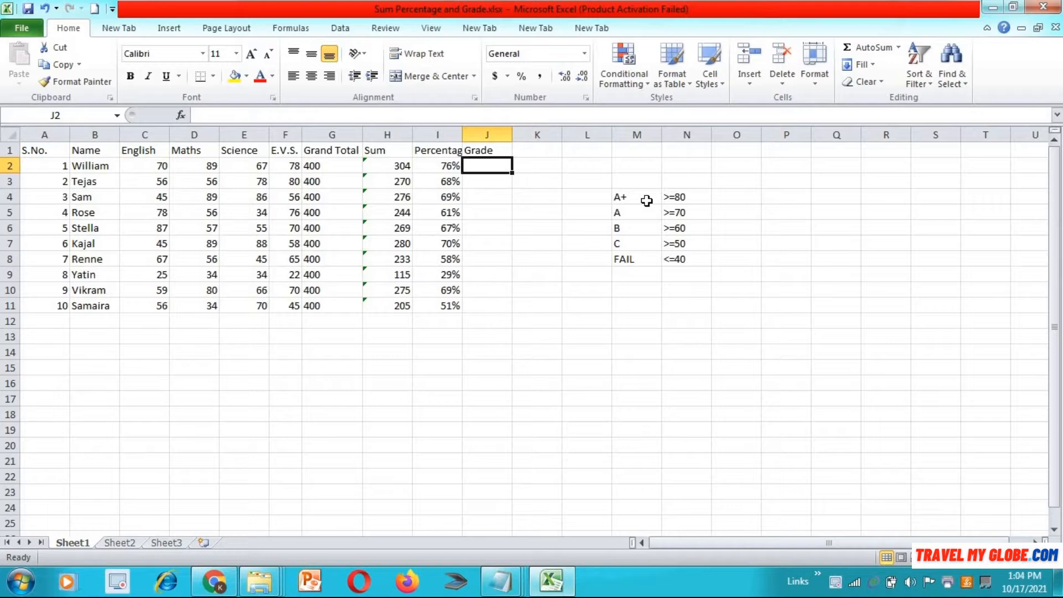
type("=")
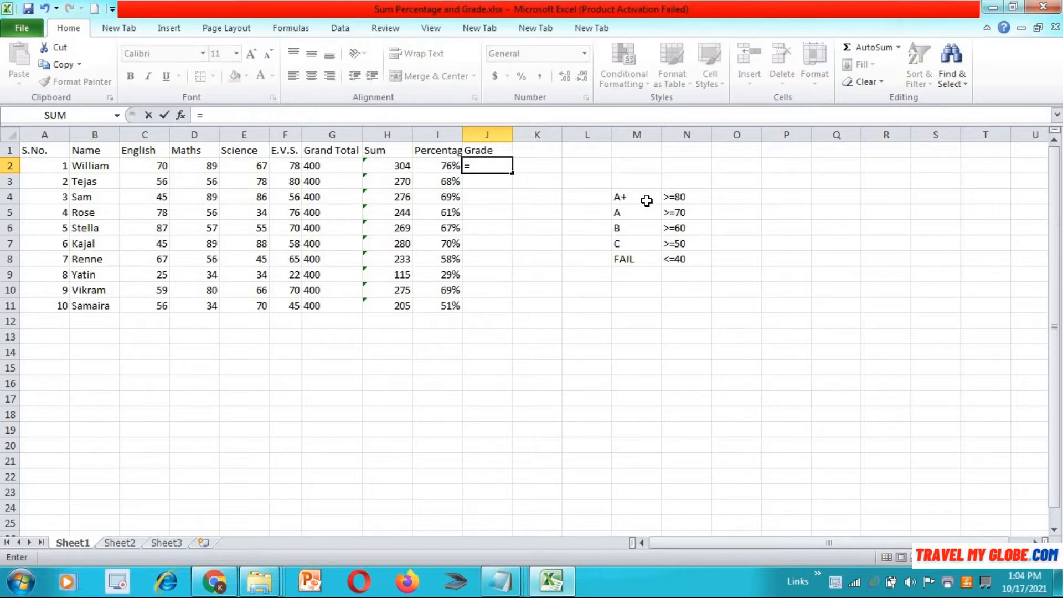
type("if")
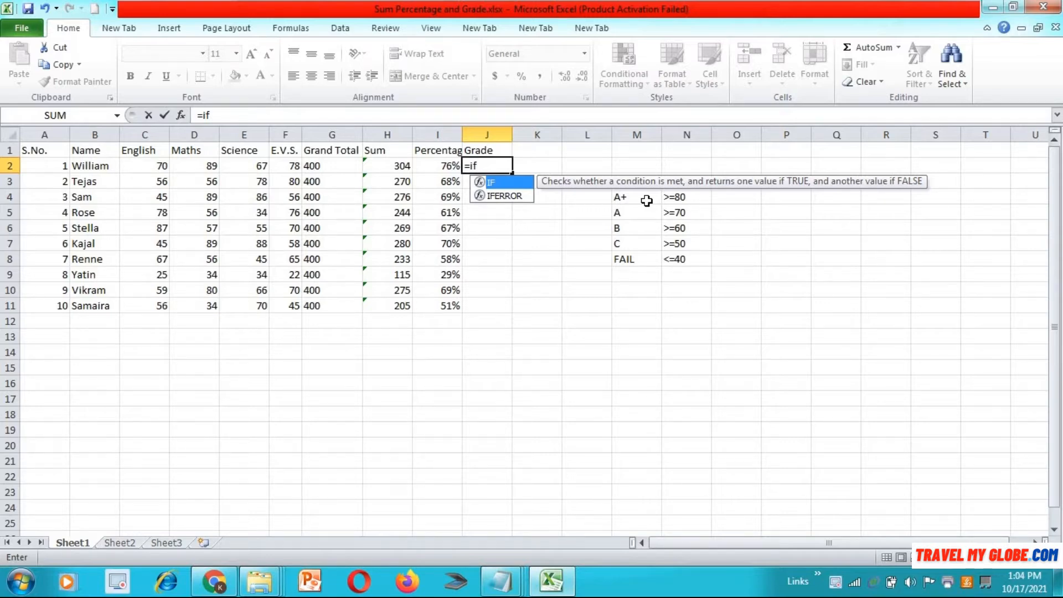
type("(")
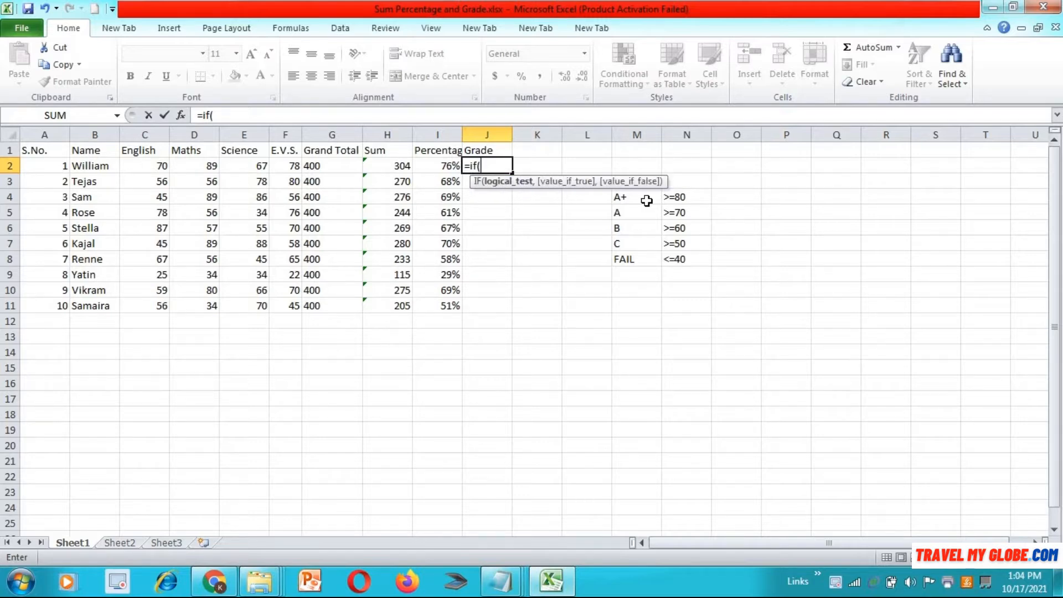
left_click(447, 166)
type(">=80")
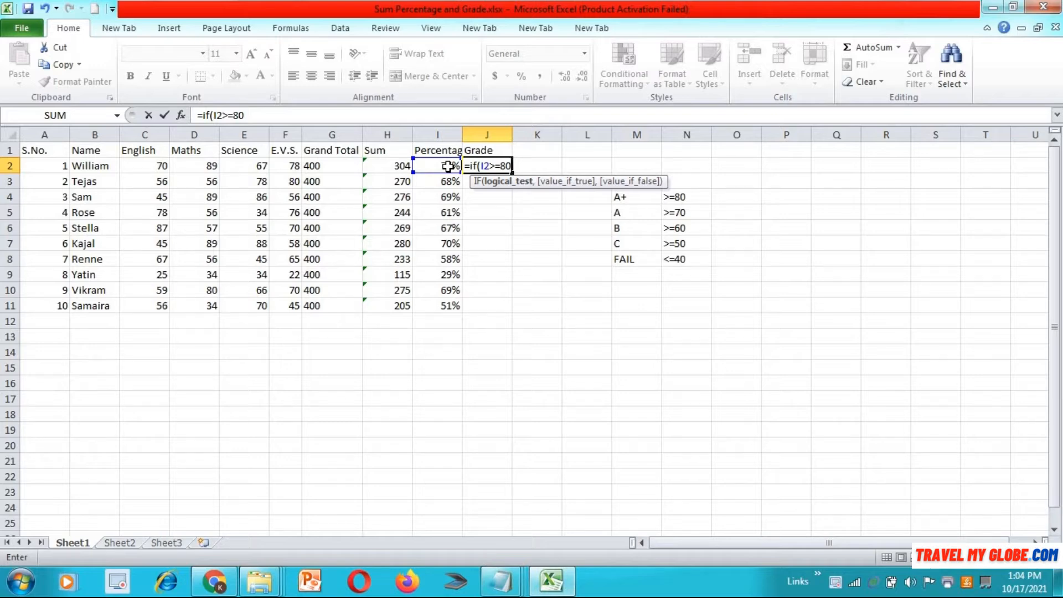
type("%")
type(",")
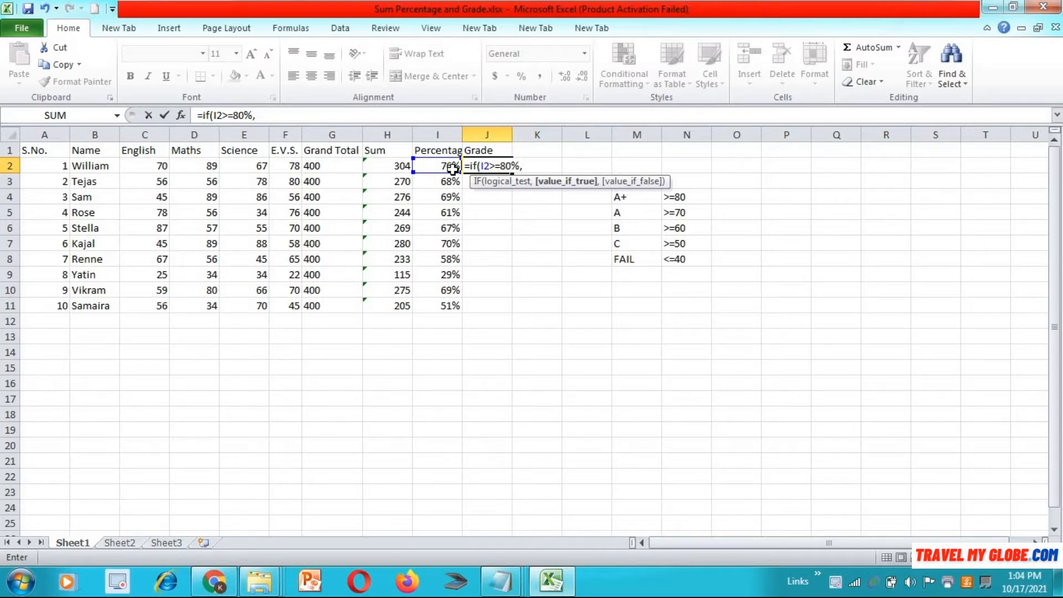
type("\"A+\"")
left_click(495, 165)
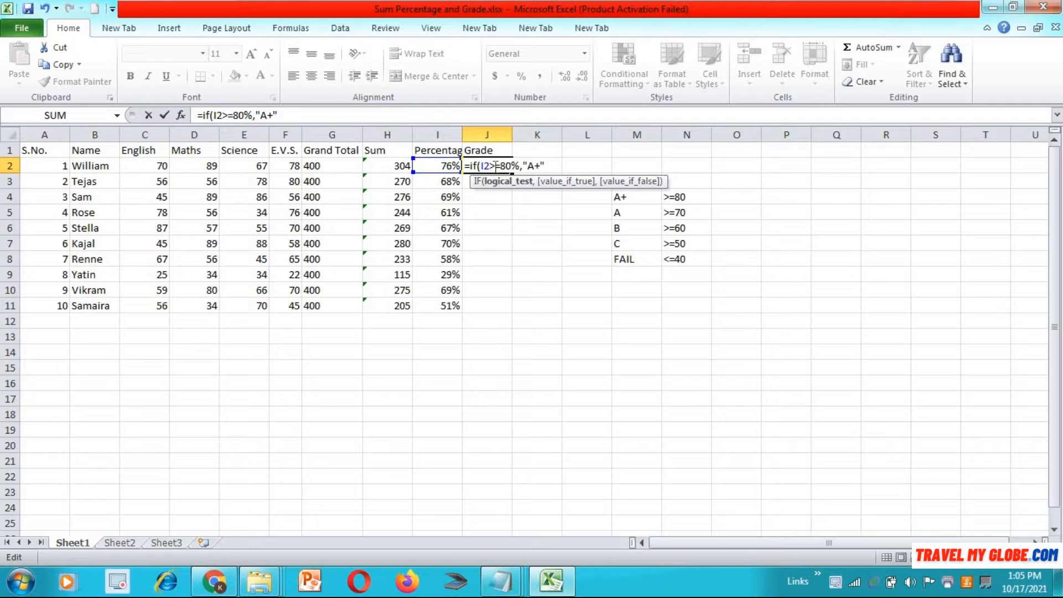
left_click(534, 166)
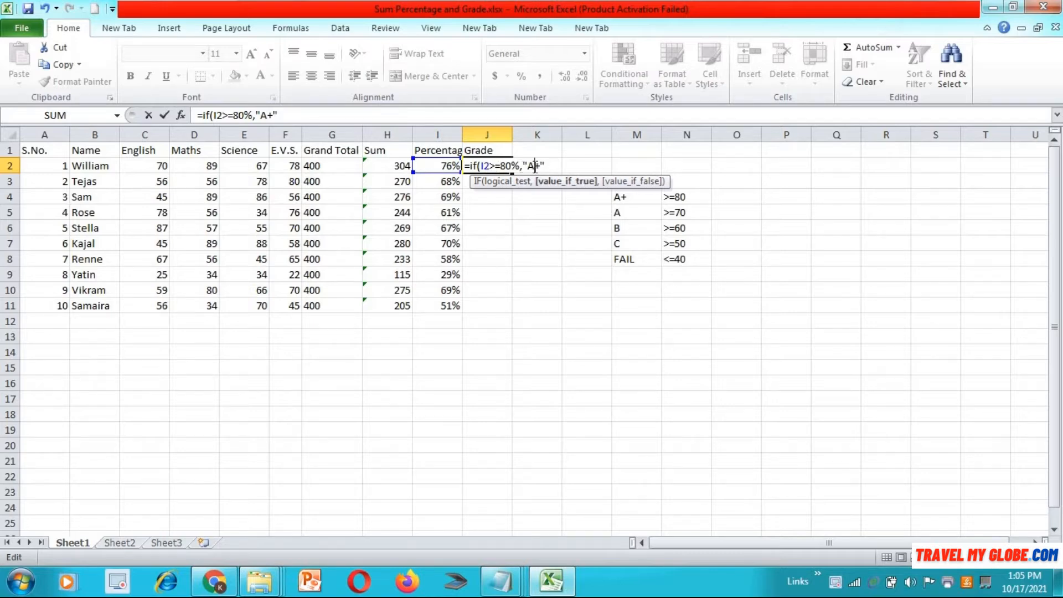
left_click(548, 166)
Step: Nest a second IF in the J2 formula that returns "A" when I2>=70%
type(",")
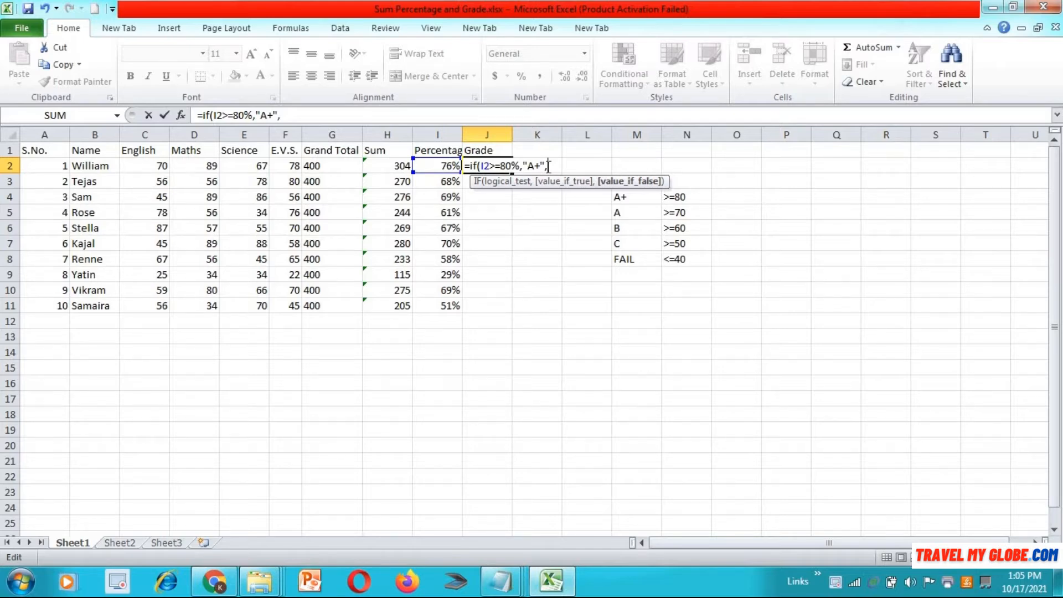
type("if")
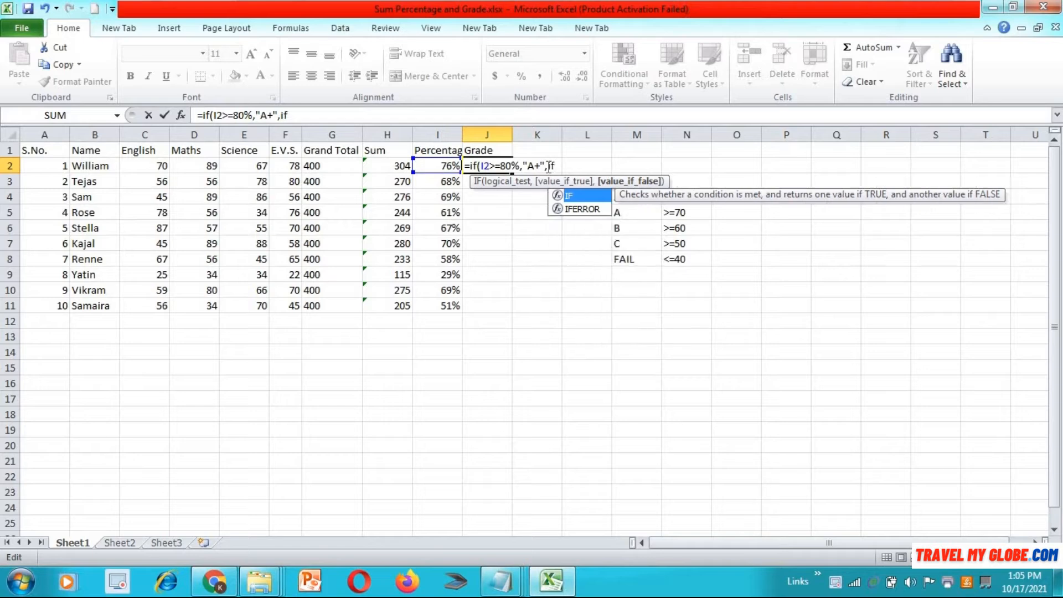
type("(")
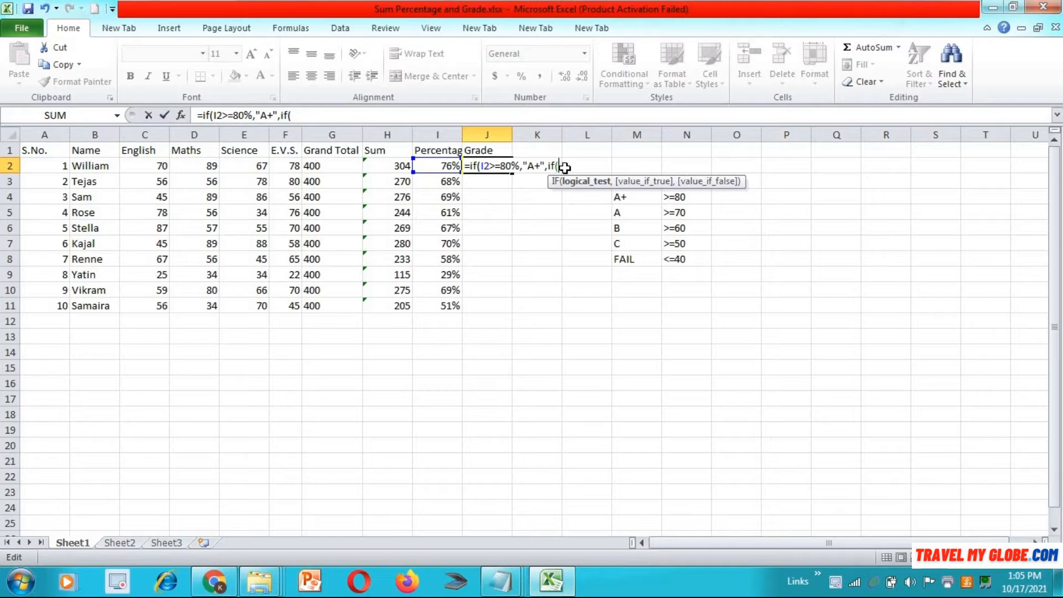
left_click(444, 164)
type(">=70")
type(",")
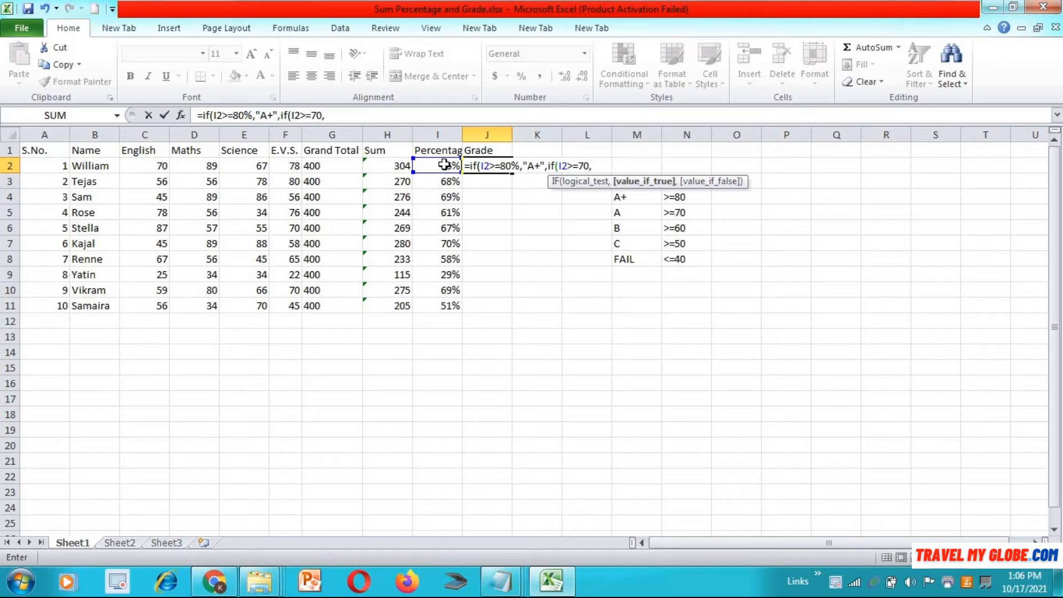
type("\"A\"")
left_click(589, 165)
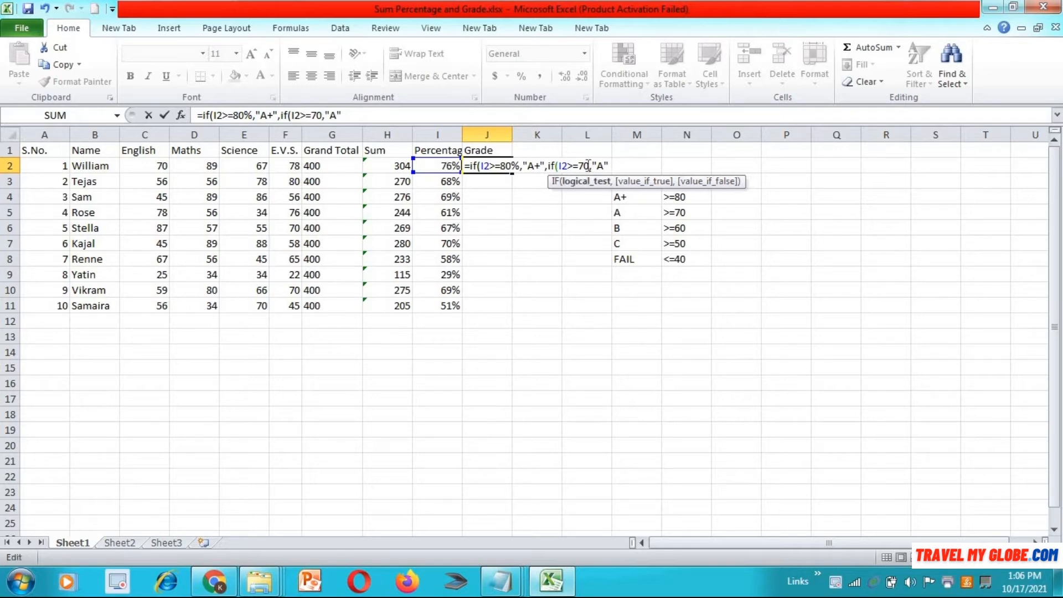
type("%")
left_click(621, 166)
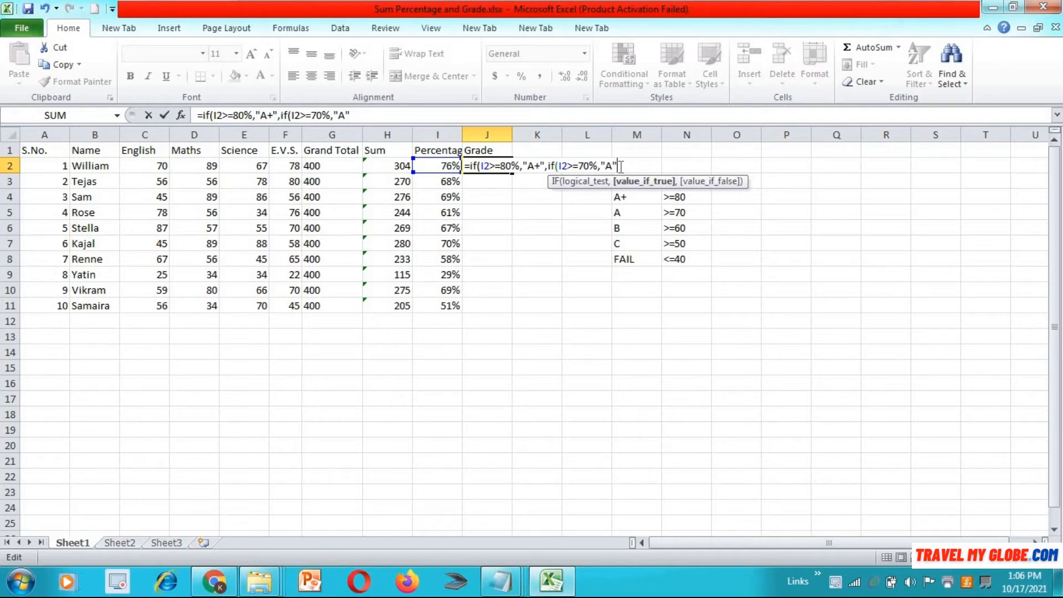
Step: Nest a third IF in the J2 formula that returns "B" when I2>=60%
type(",if")
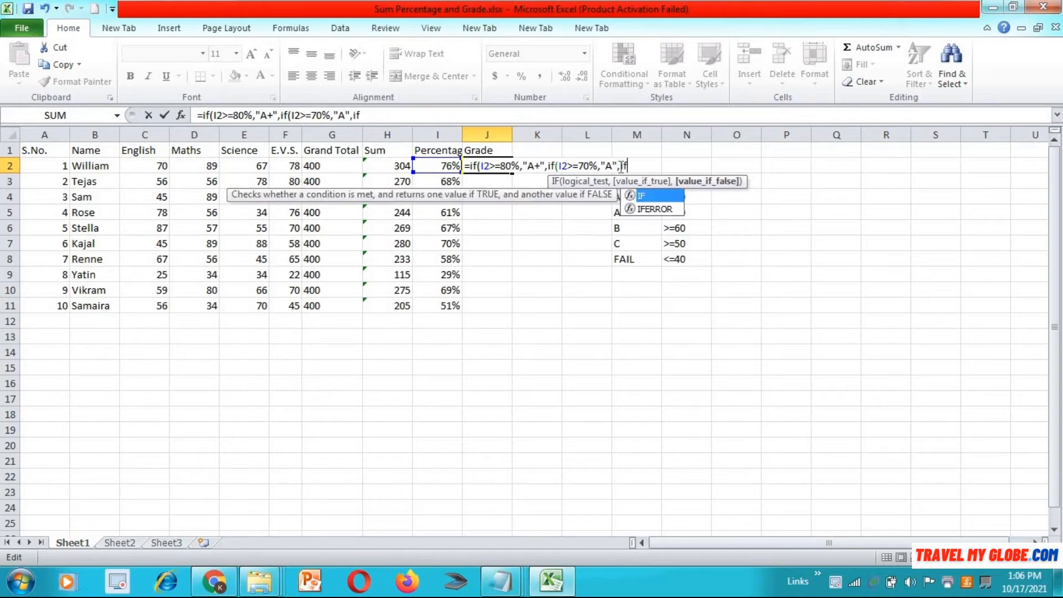
type("(")
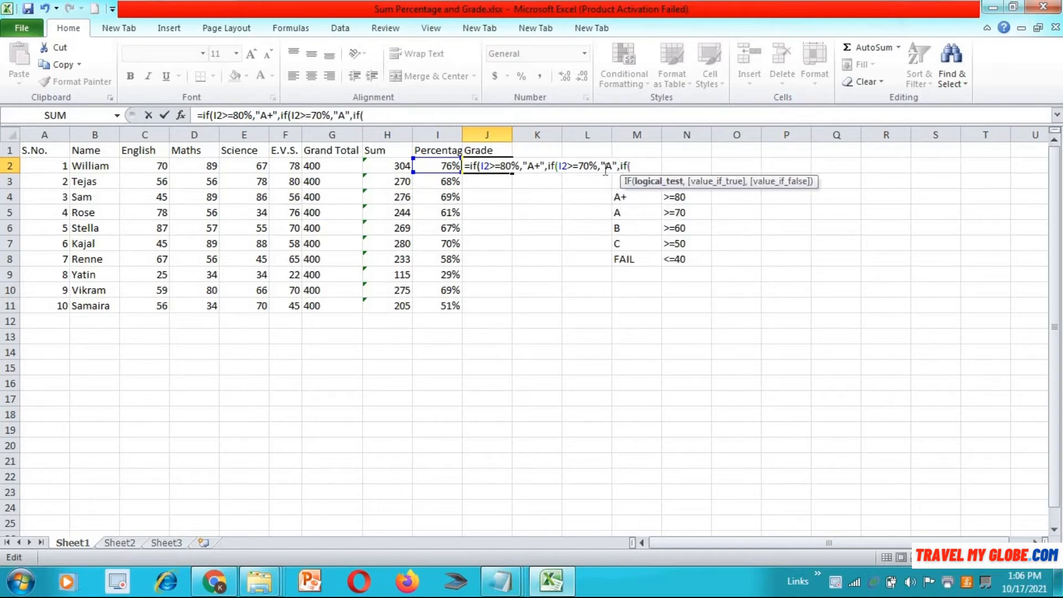
type("I2>=60%")
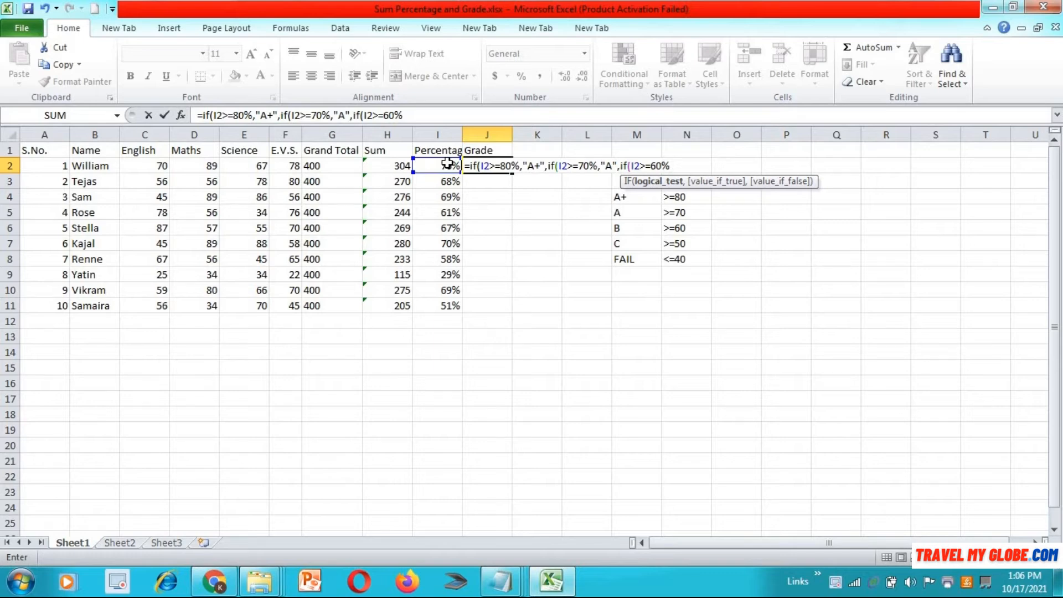
type(",\"B\"")
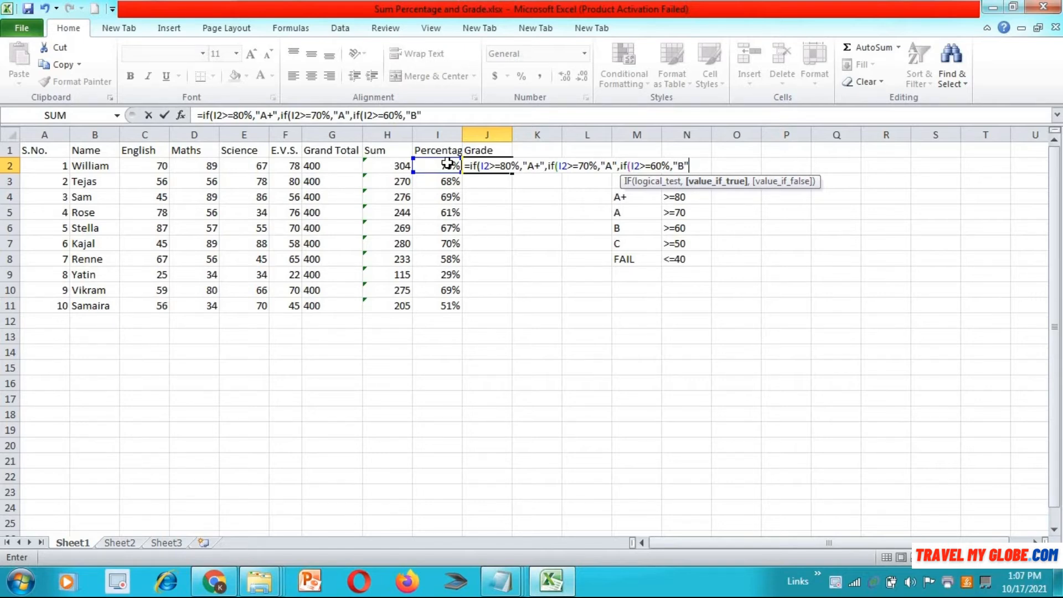
Step: Nest a fourth IF in the J2 formula that returns "C" when I2>=50%
type(",")
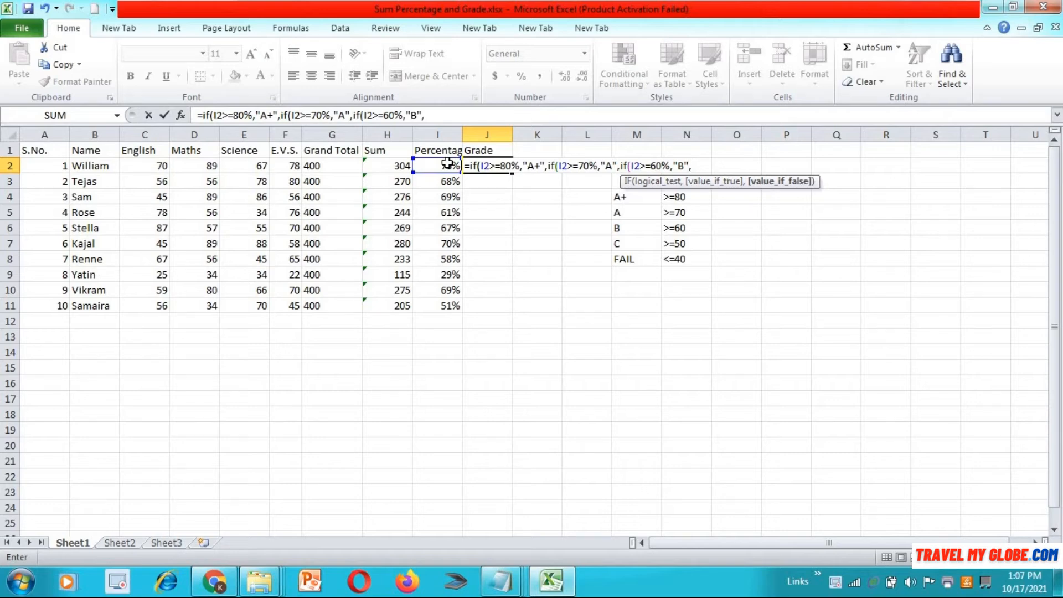
type("if")
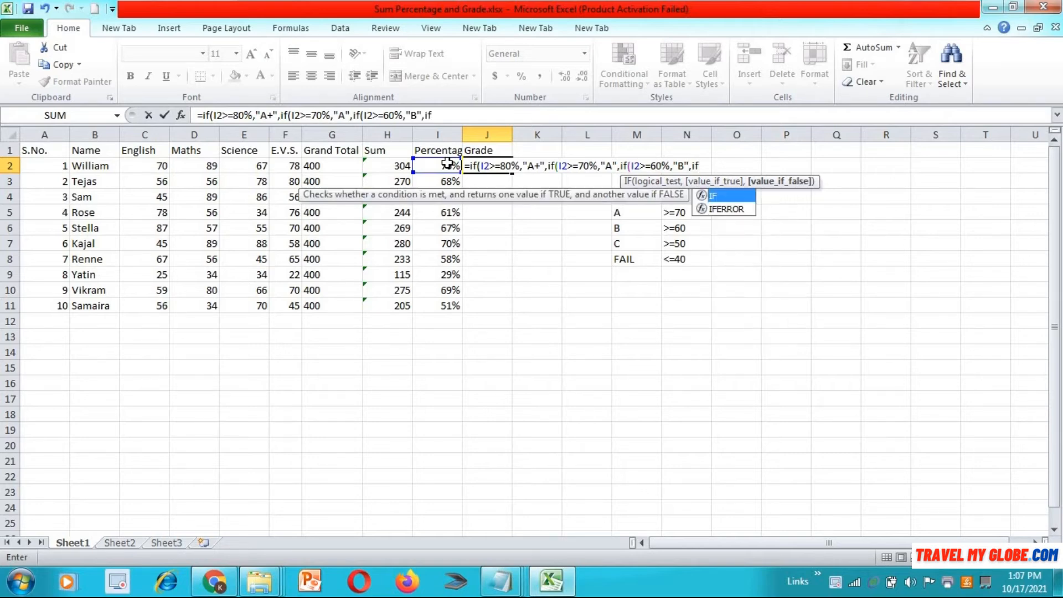
type("(")
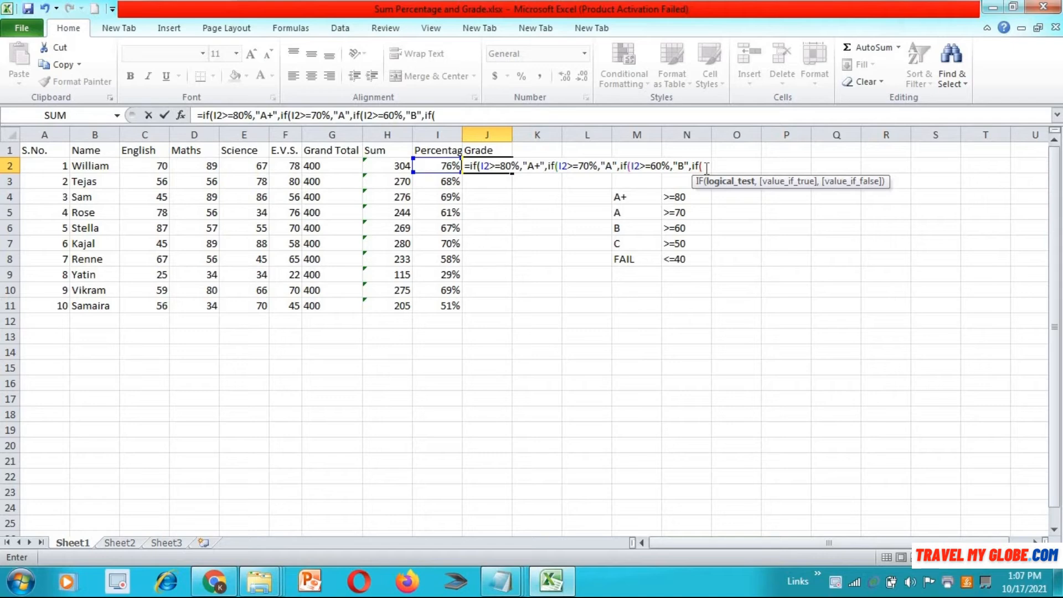
left_click(441, 163)
type(">=50%")
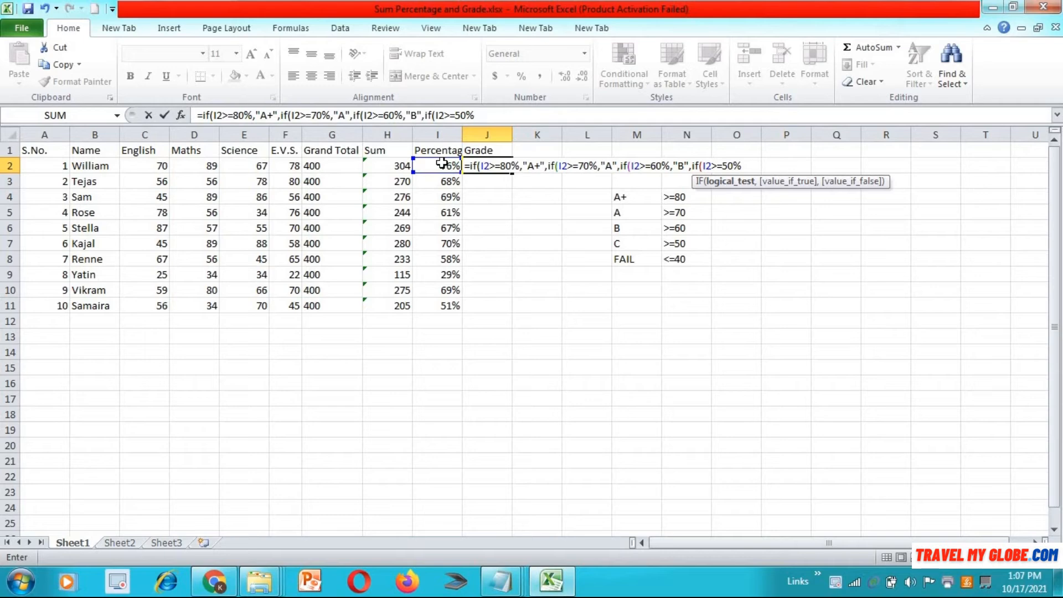
type(",\"C\"")
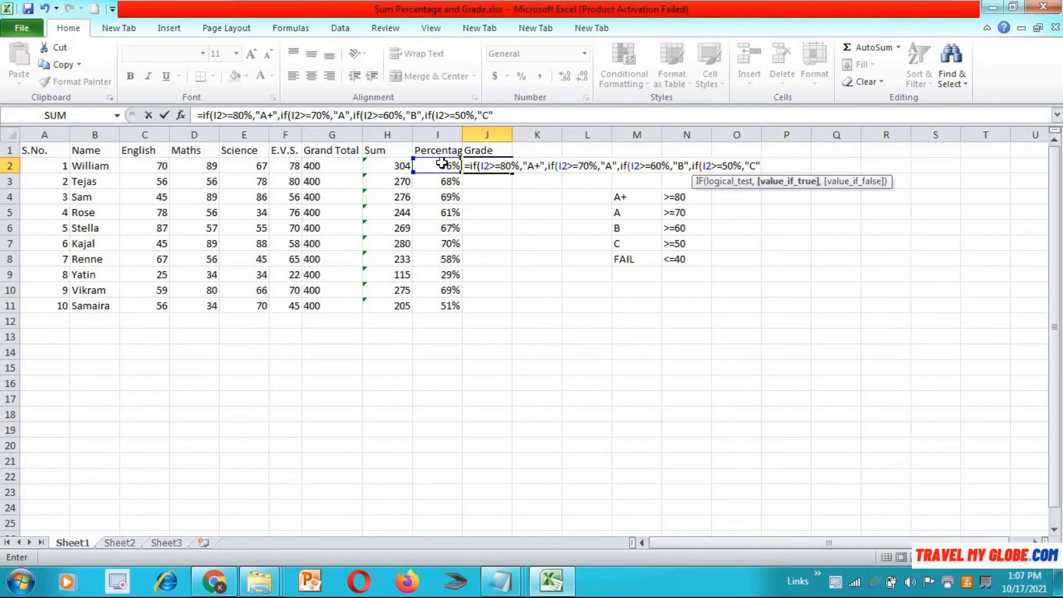
Step: Nest a fifth IF in the J2 formula that returns "FAIL" when I2<=40
type(",if")
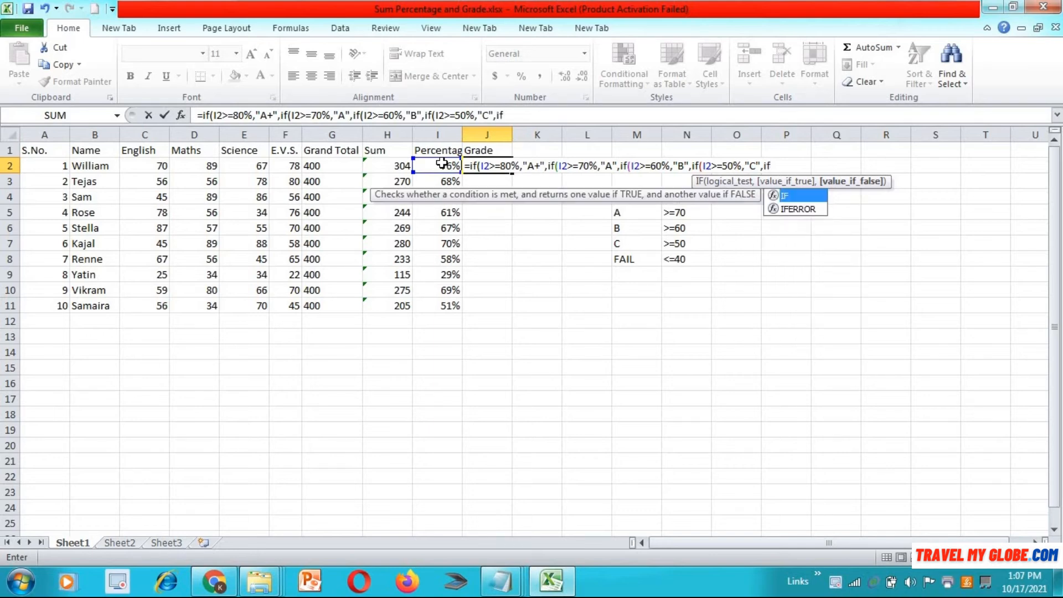
key("Return")
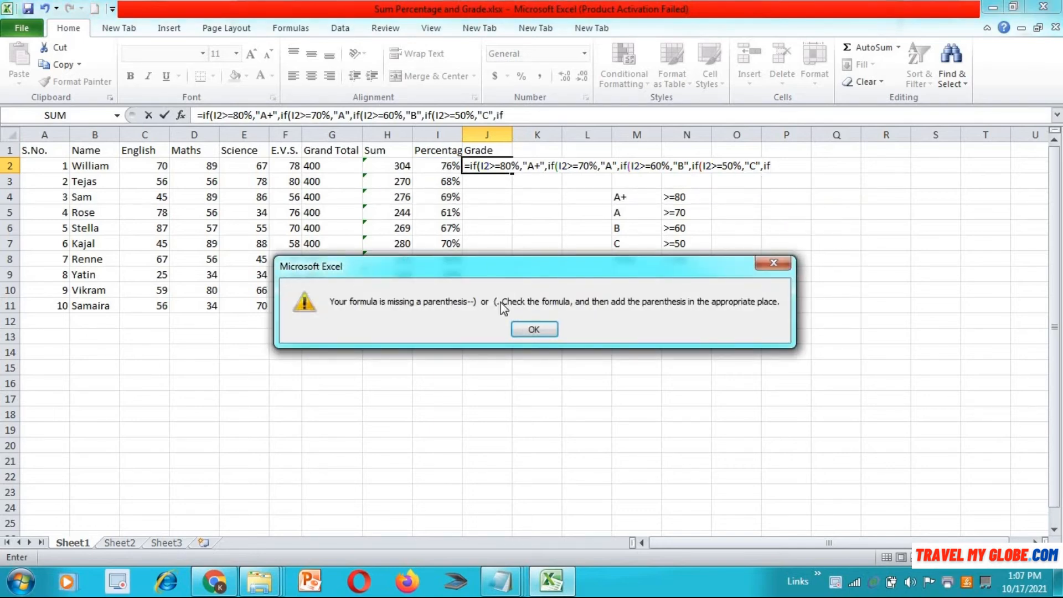
left_click(533, 329)
type("(")
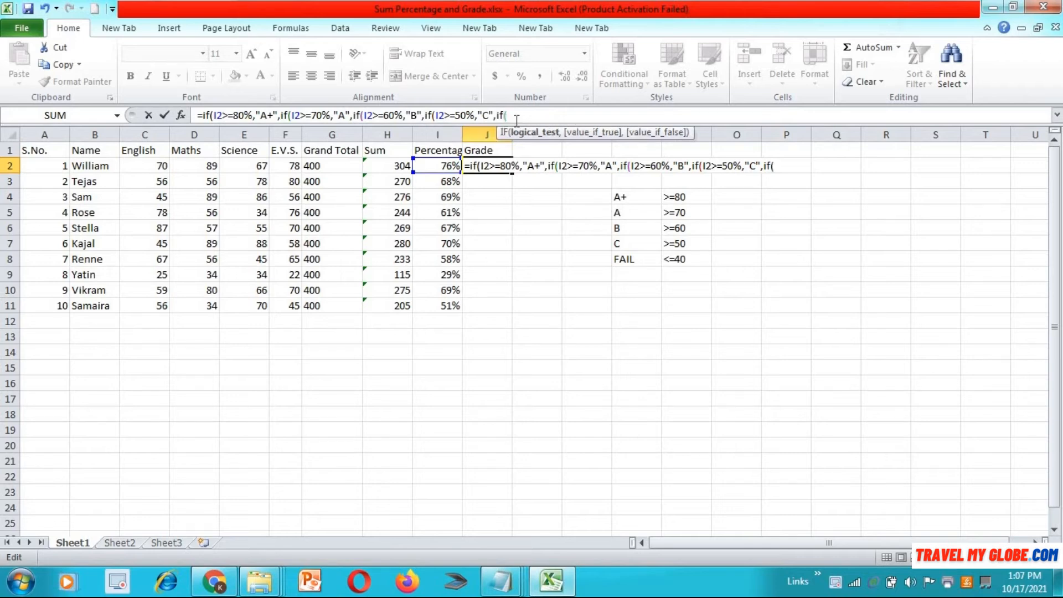
left_click(447, 165)
type("<=40")
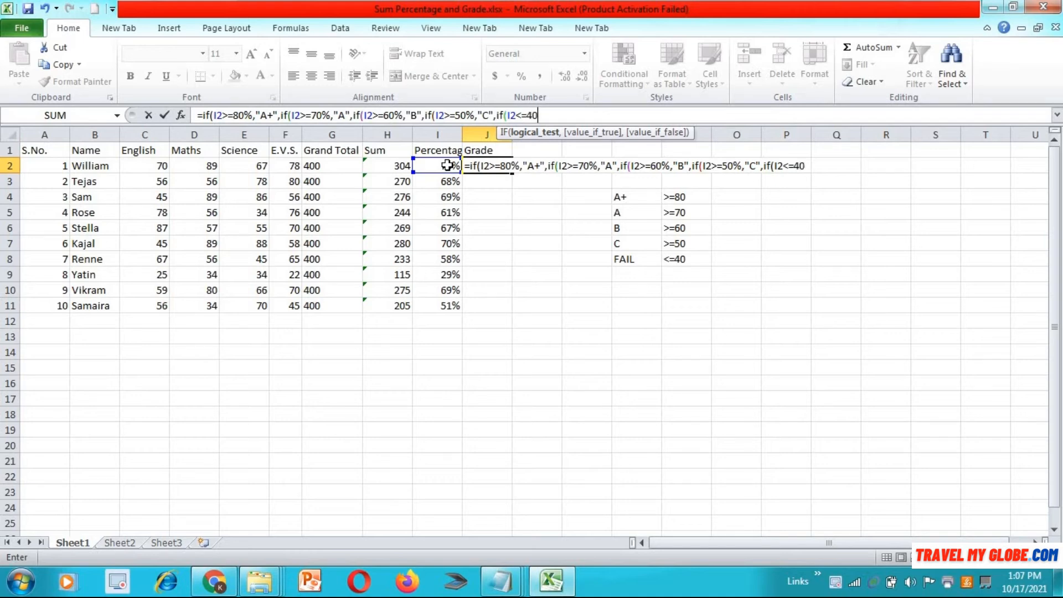
type(",")
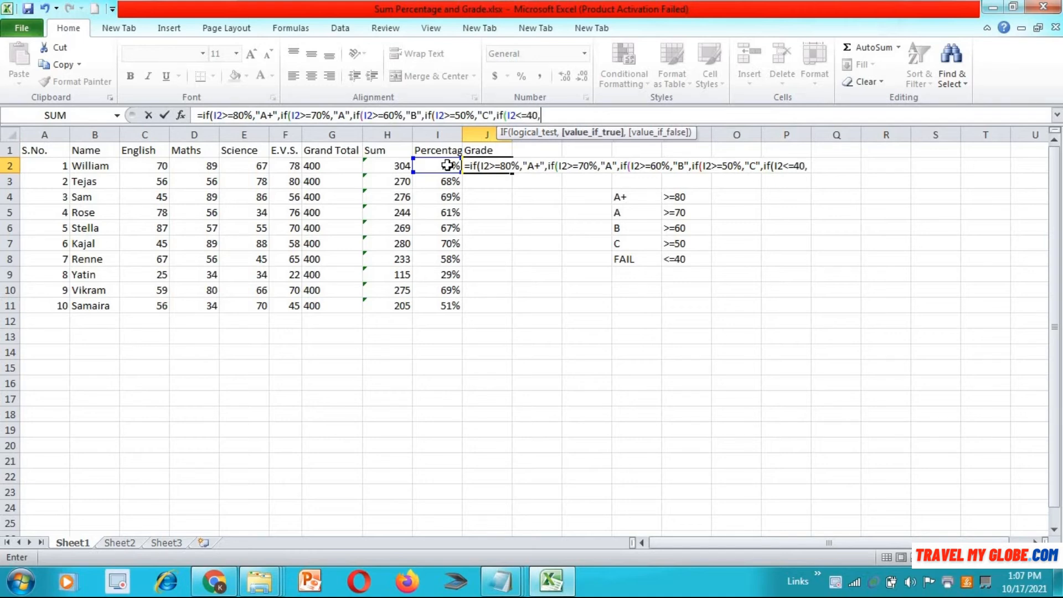
type("\"FAIL\"")
Step: Close the five nested IFs with five parentheses, commit the J2 formula, and check its grade against the percentage in I2
type(")")
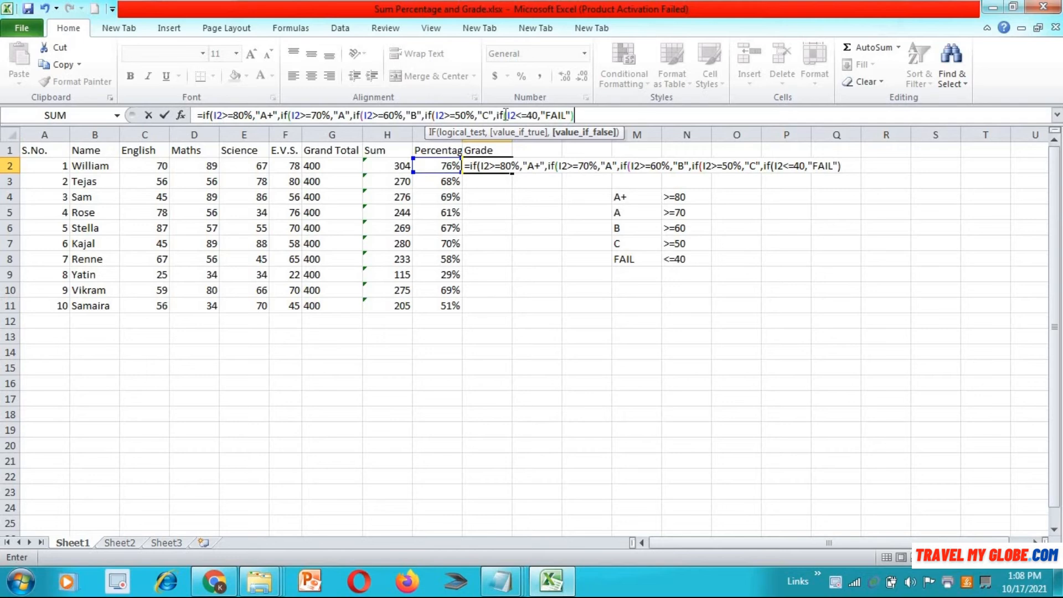
type(")")
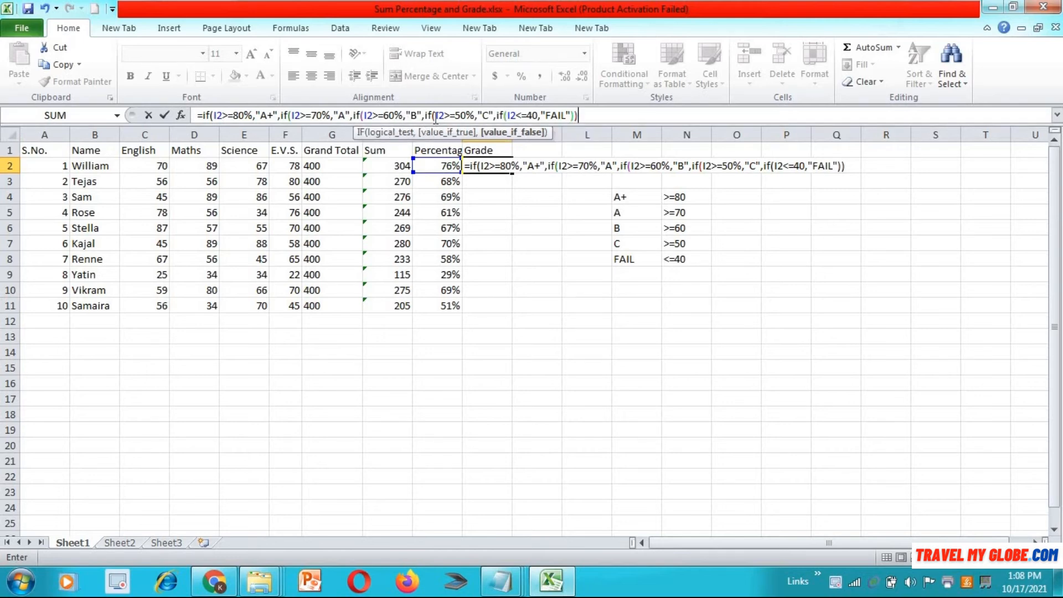
type(")")
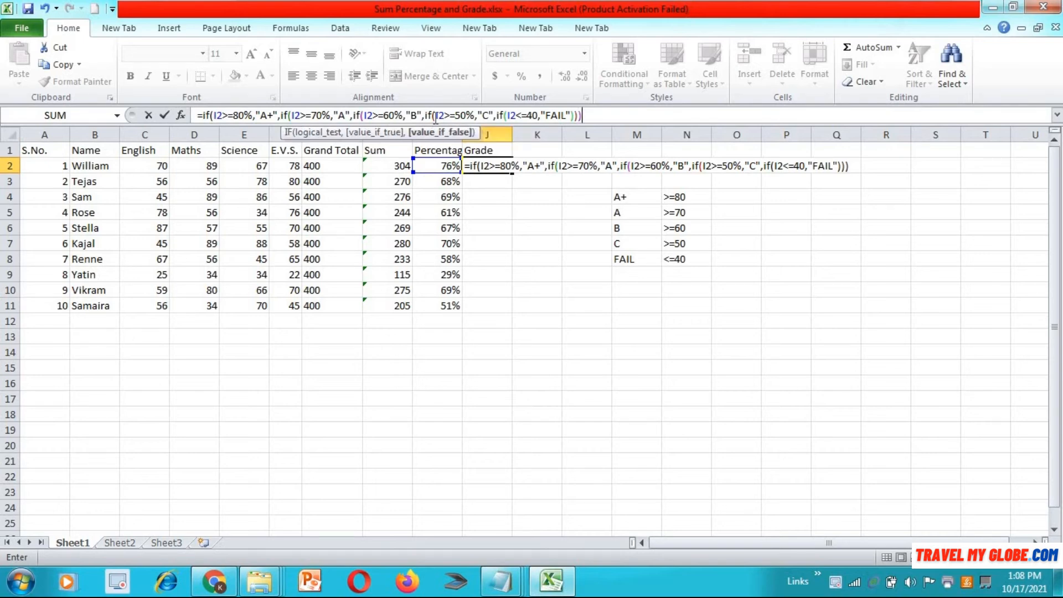
type("))")
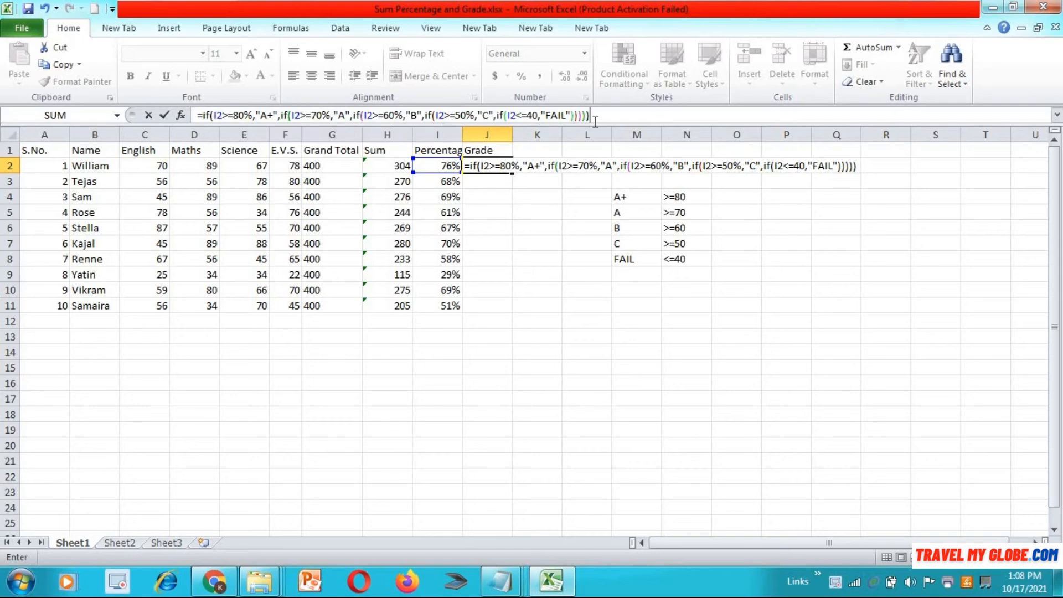
key("Return")
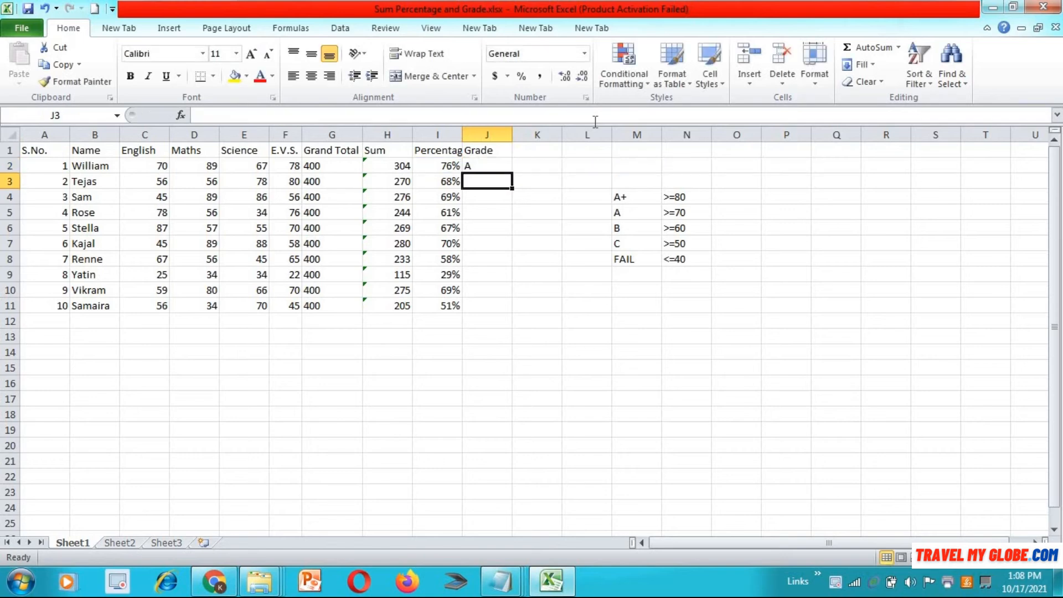
left_click(496, 162)
left_click(429, 165)
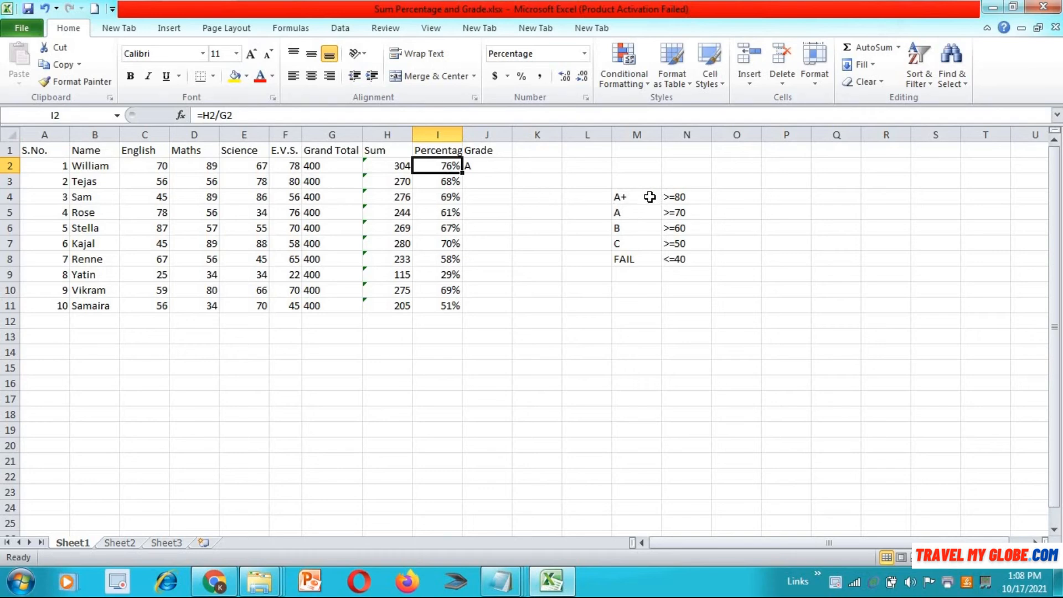
Step: Fill the J2 grade formula down the Grade column through J11 for all the students
left_click(649, 196)
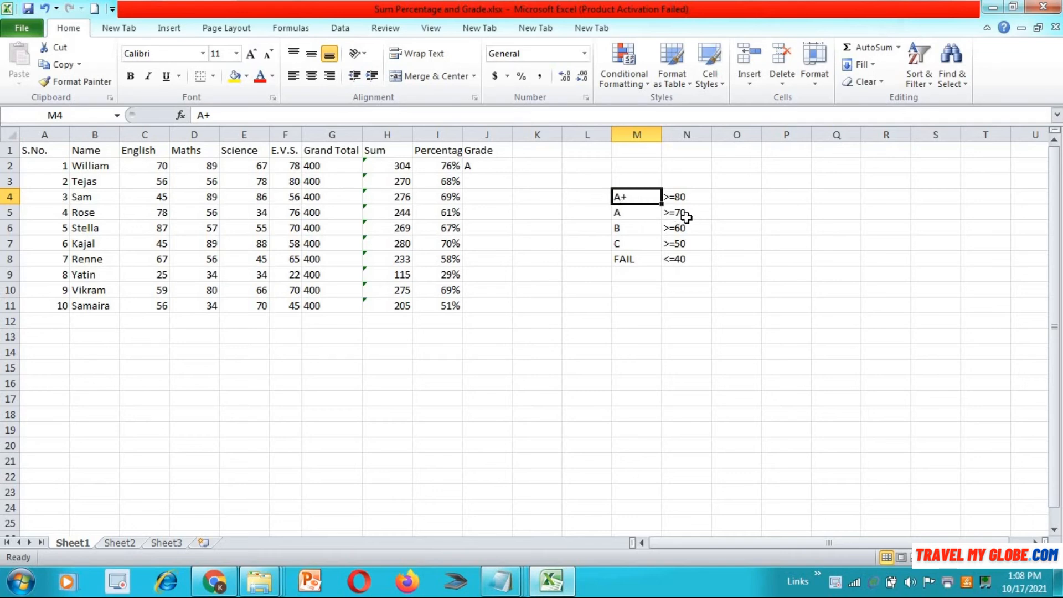
left_click(492, 163)
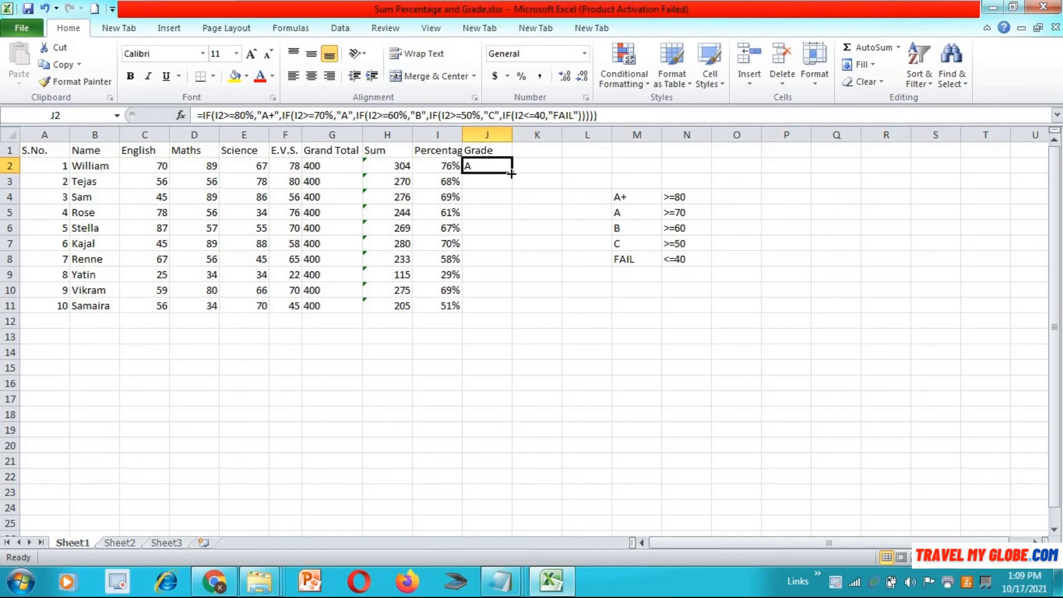
double_click(511, 174)
left_click(537, 291)
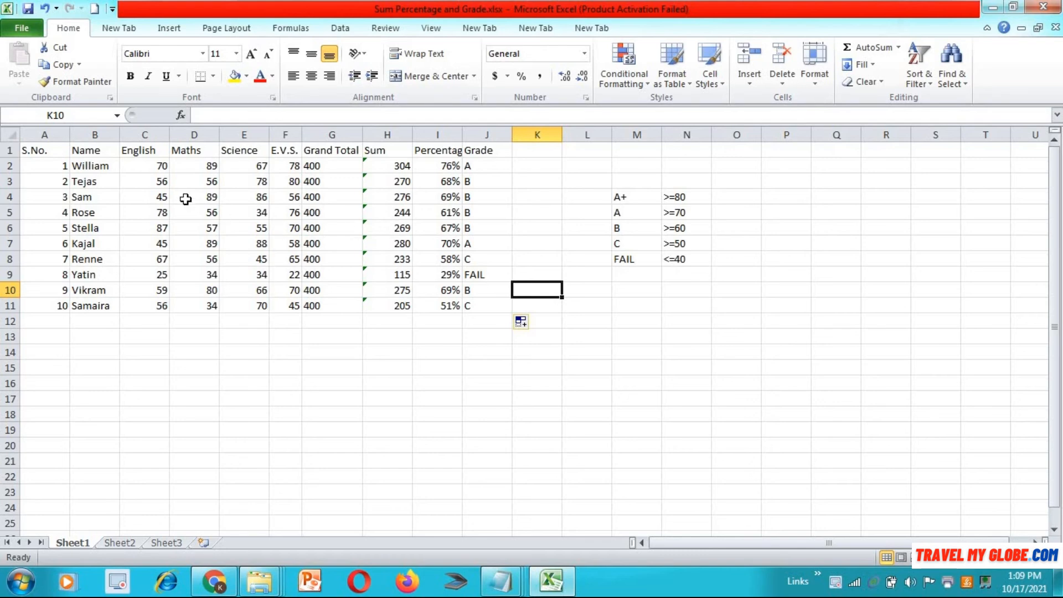
Step: Change the Science mark in E2 to 90 and check the recalculated sum, percentage and grade in row 2
left_click(252, 169)
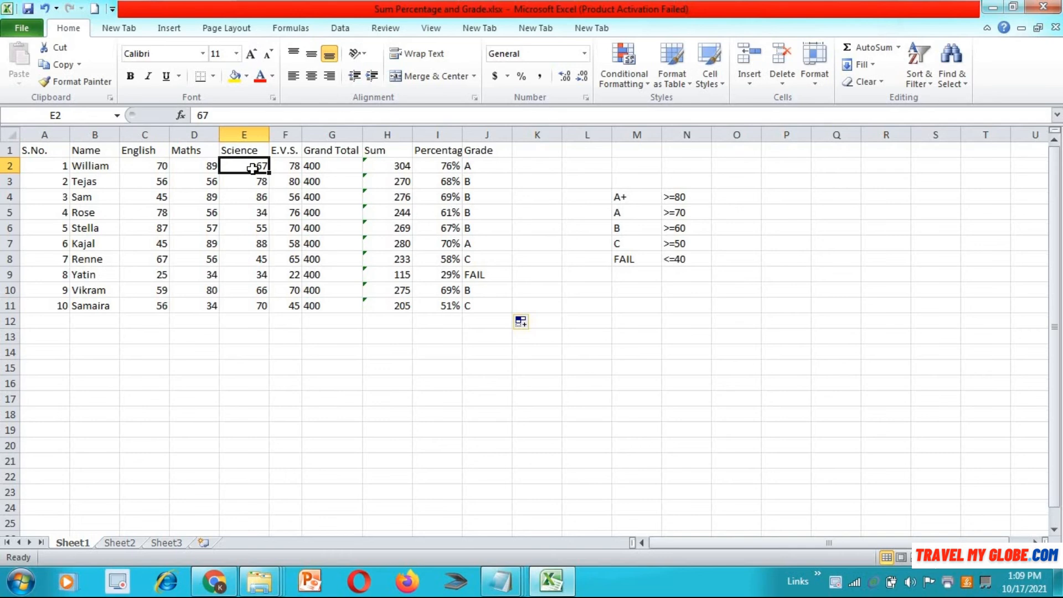
type("90")
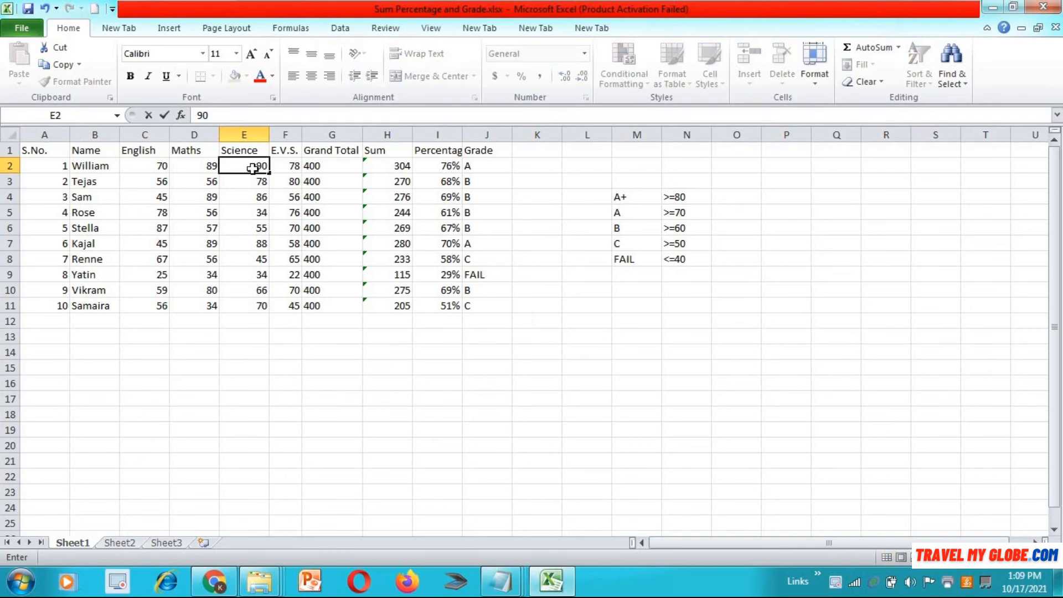
key("Return")
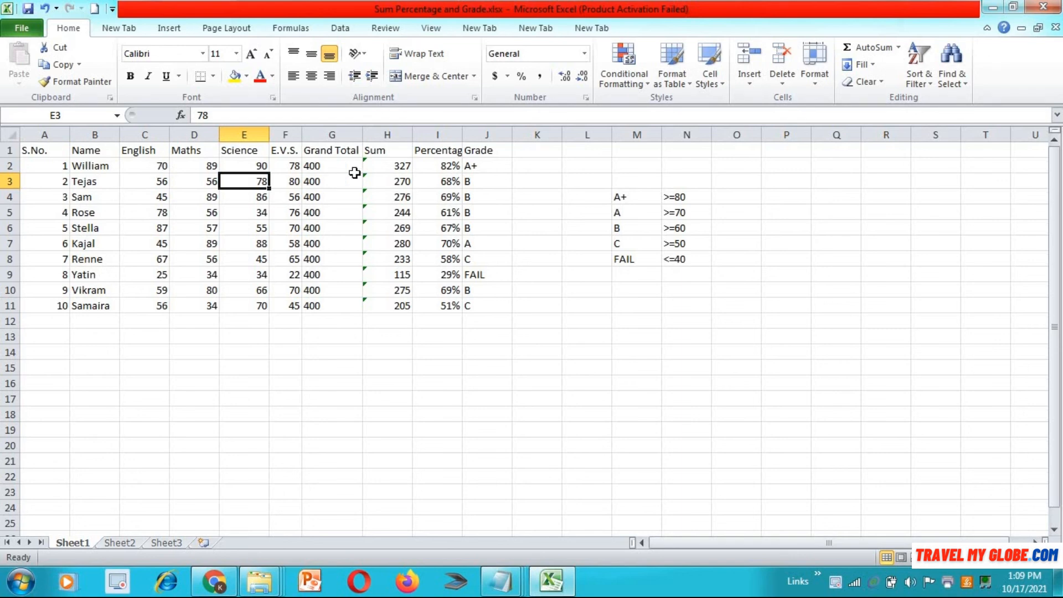
left_click(395, 167)
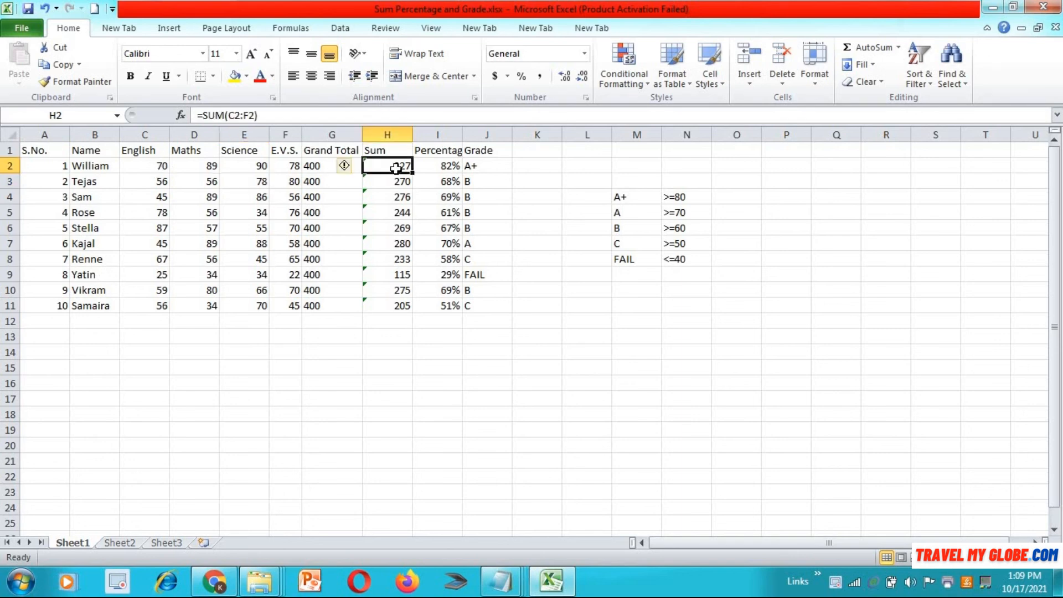
left_click(436, 166)
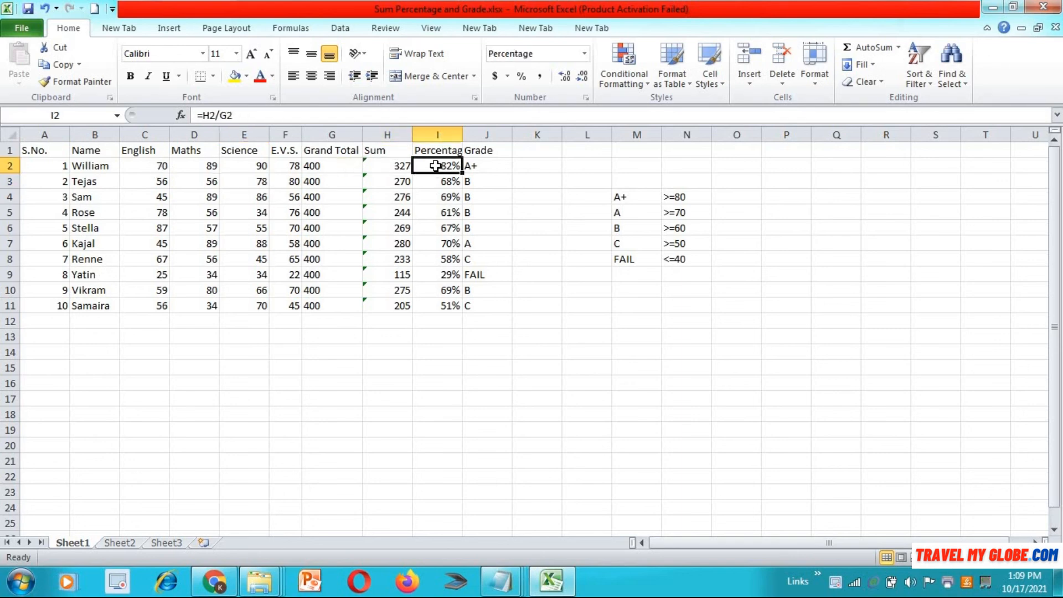
left_click(496, 166)
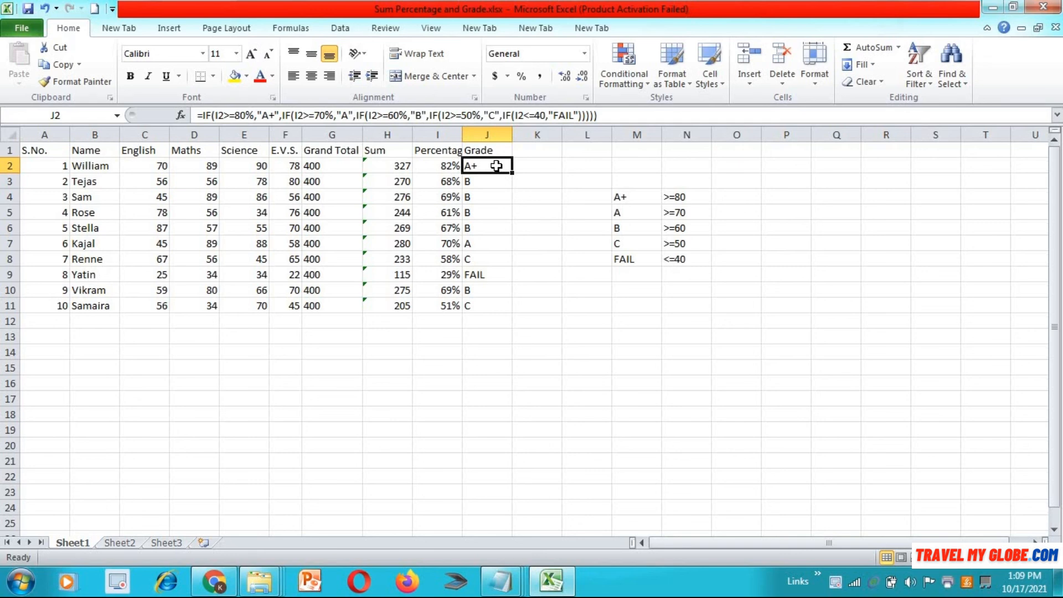
left_click(438, 172)
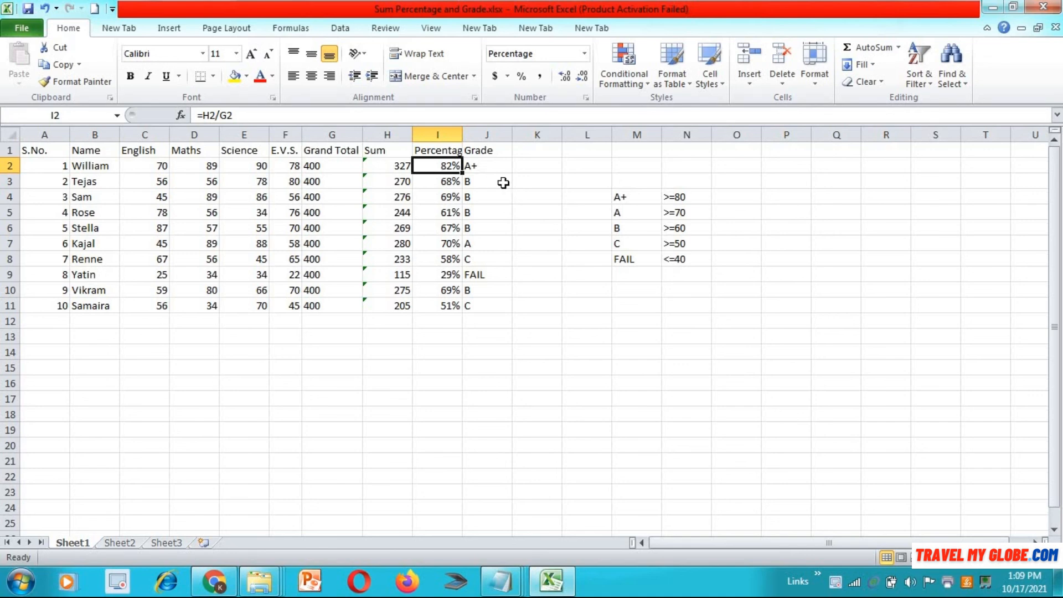
left_click(499, 166)
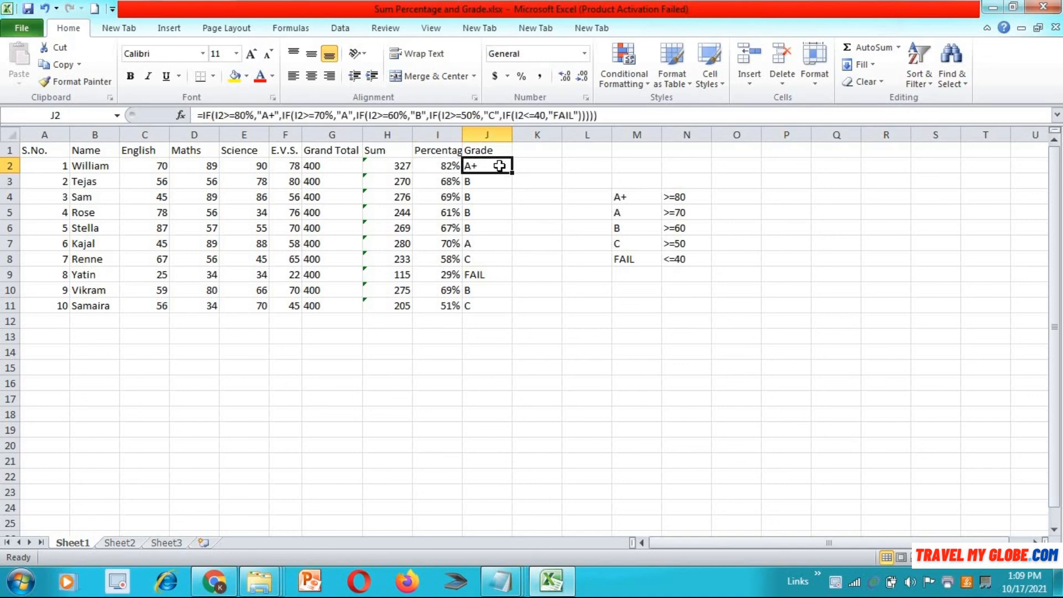